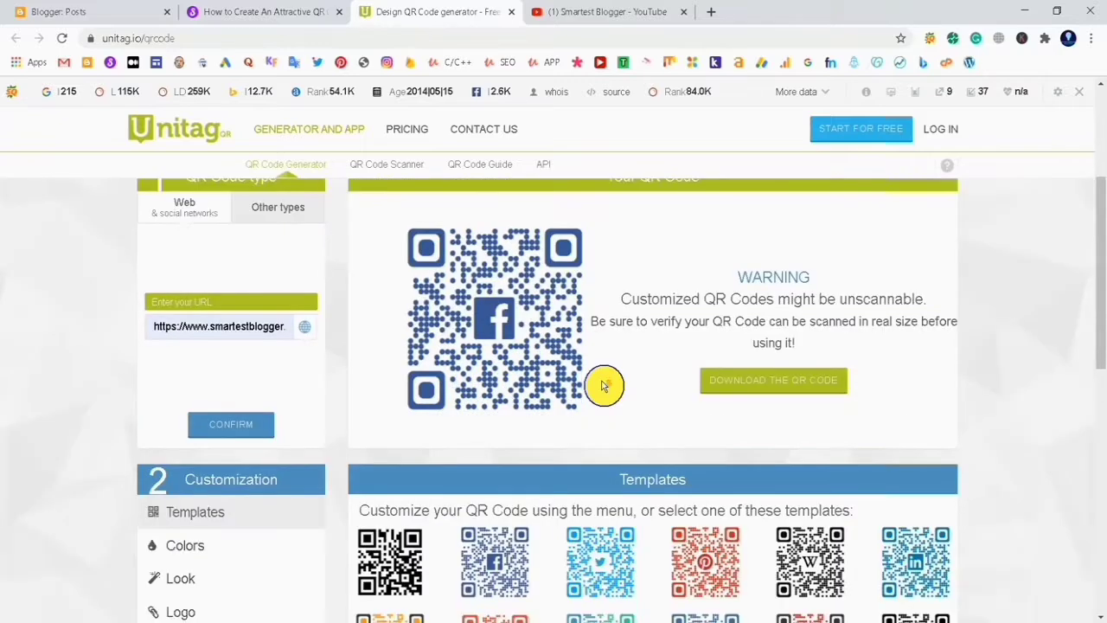
Set the single QR code color to b700ff
{"action": "scroll", "coordinate": [604, 406], "scroll_direction": "down", "scroll_amount": 1}
Apply the plain black-and-white QR code template
{"action": "left_click", "coordinate": [380, 458]}
{"action": "scroll", "coordinate": [502, 448], "scroll_direction": "up", "scroll_amount": 1}
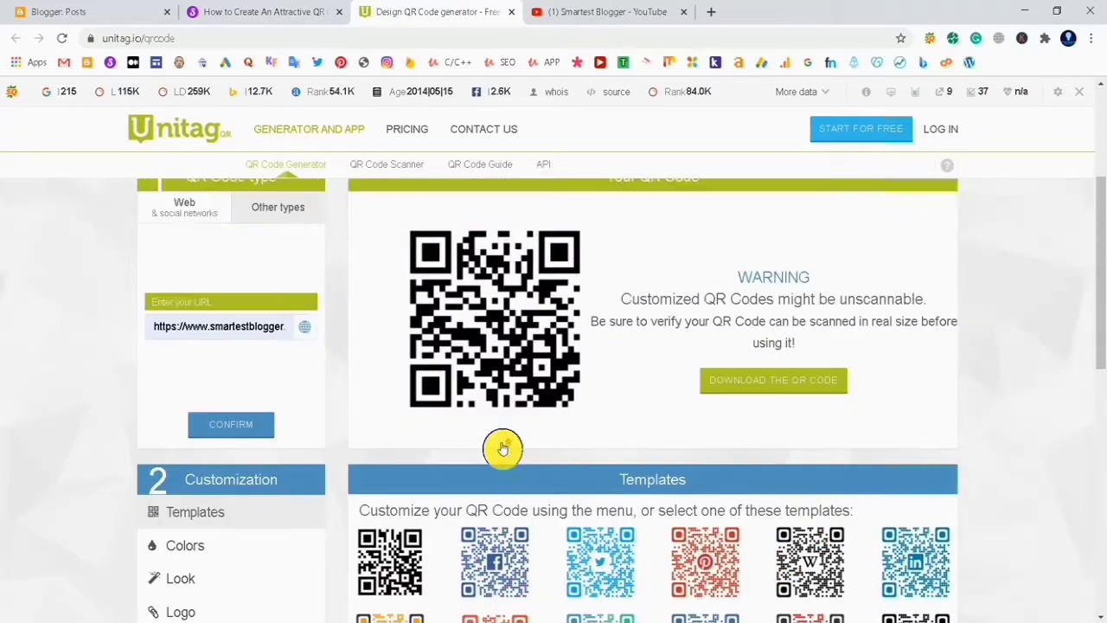
{"action": "scroll", "coordinate": [502, 448], "scroll_direction": "down", "scroll_amount": 1}
{"action": "left_click", "coordinate": [230, 423]}
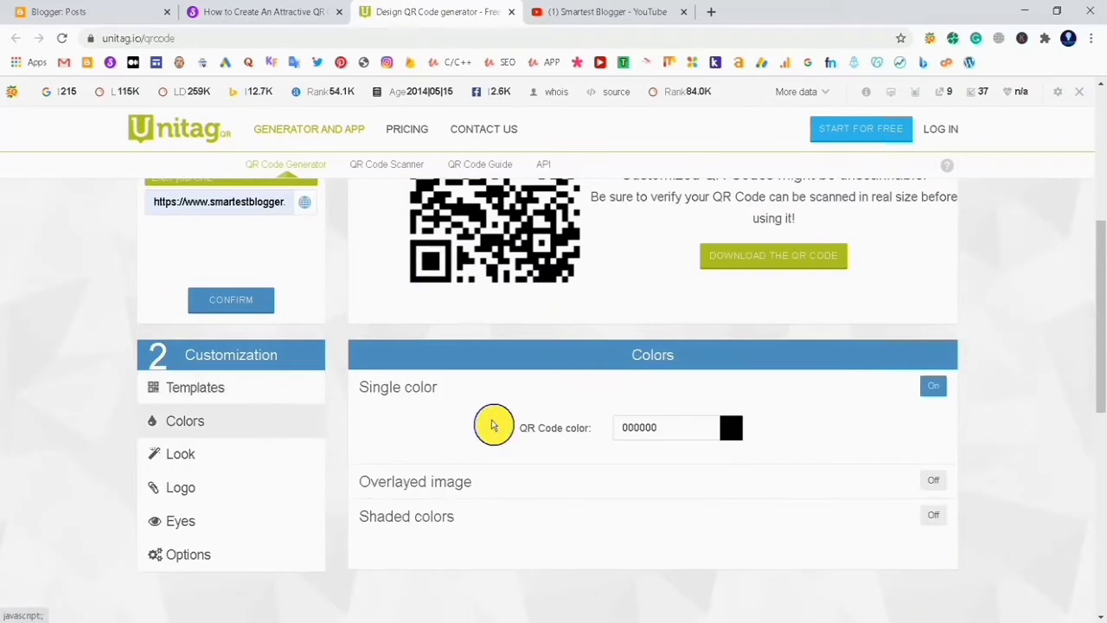
{"action": "scroll", "coordinate": [572, 420], "scroll_direction": "up", "scroll_amount": 1}
{"action": "scroll", "coordinate": [578, 407], "scroll_direction": "up", "scroll_amount": 1}
{"action": "scroll", "coordinate": [585, 395], "scroll_direction": "down", "scroll_amount": 2}
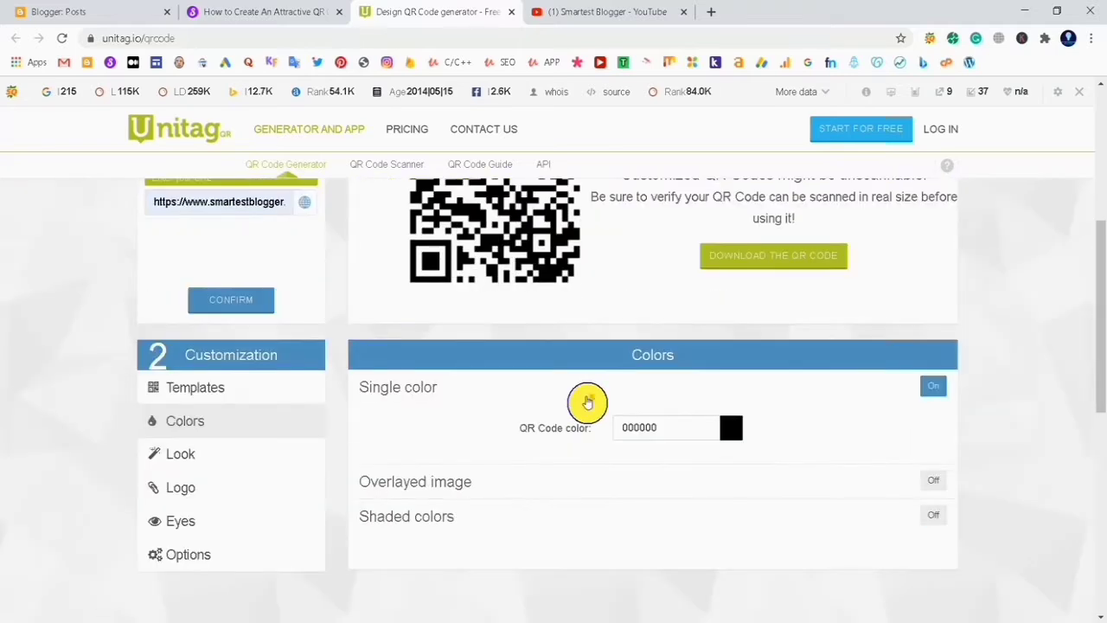
{"action": "left_click", "coordinate": [732, 432]}
{"action": "scroll", "coordinate": [727, 516], "scroll_direction": "down", "scroll_amount": 2}
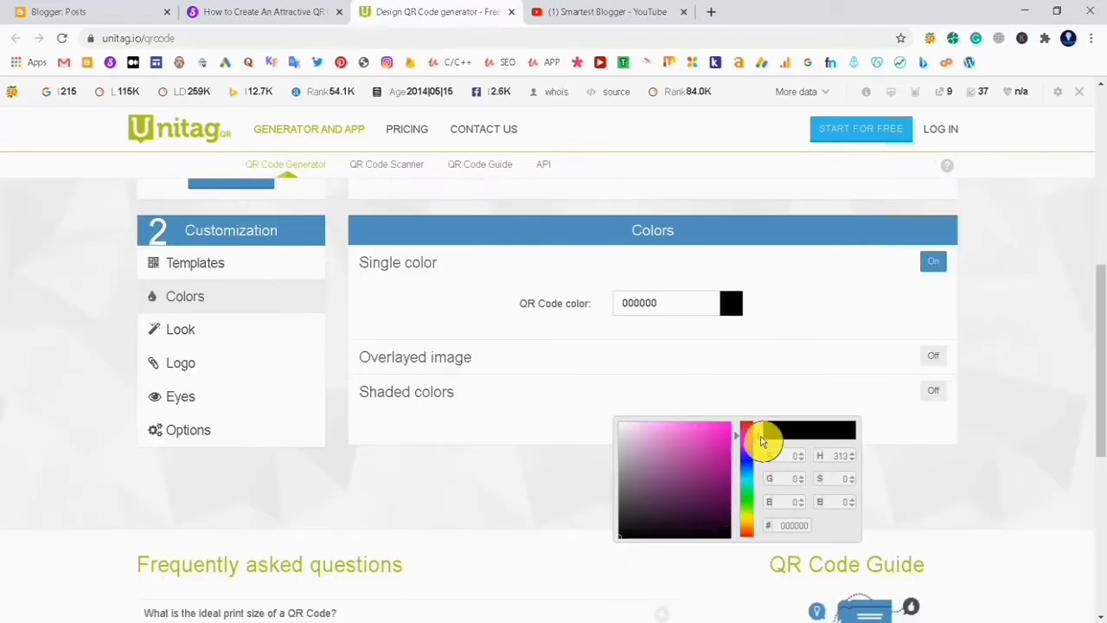
{"action": "left_click_drag", "start_coordinate": [722, 427], "coordinate": [735, 425]}
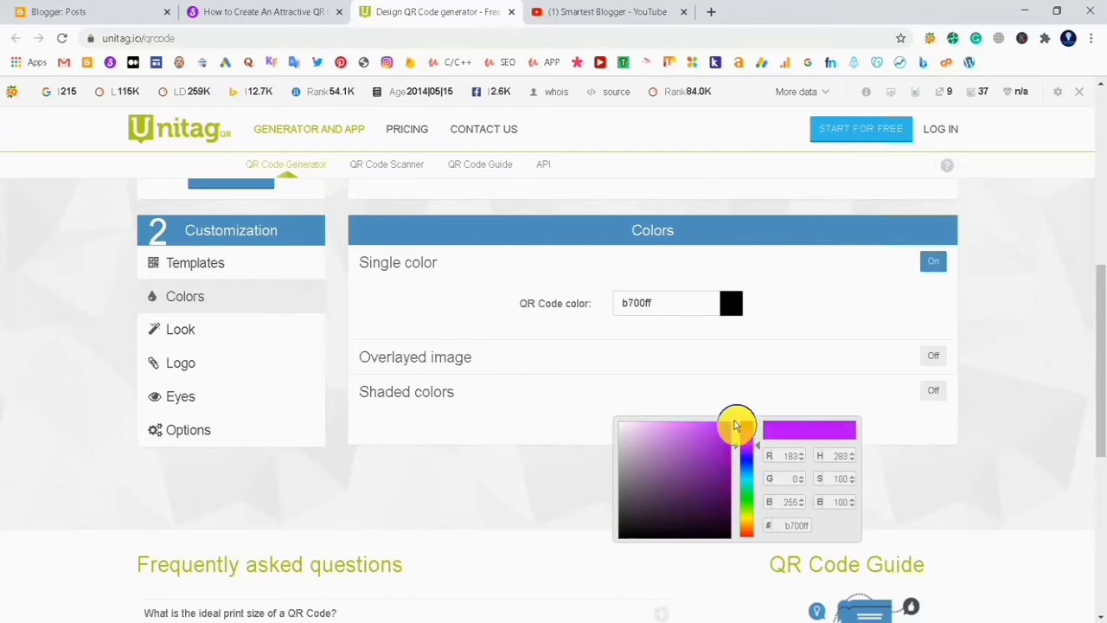
{"action": "left_click", "coordinate": [868, 311]}
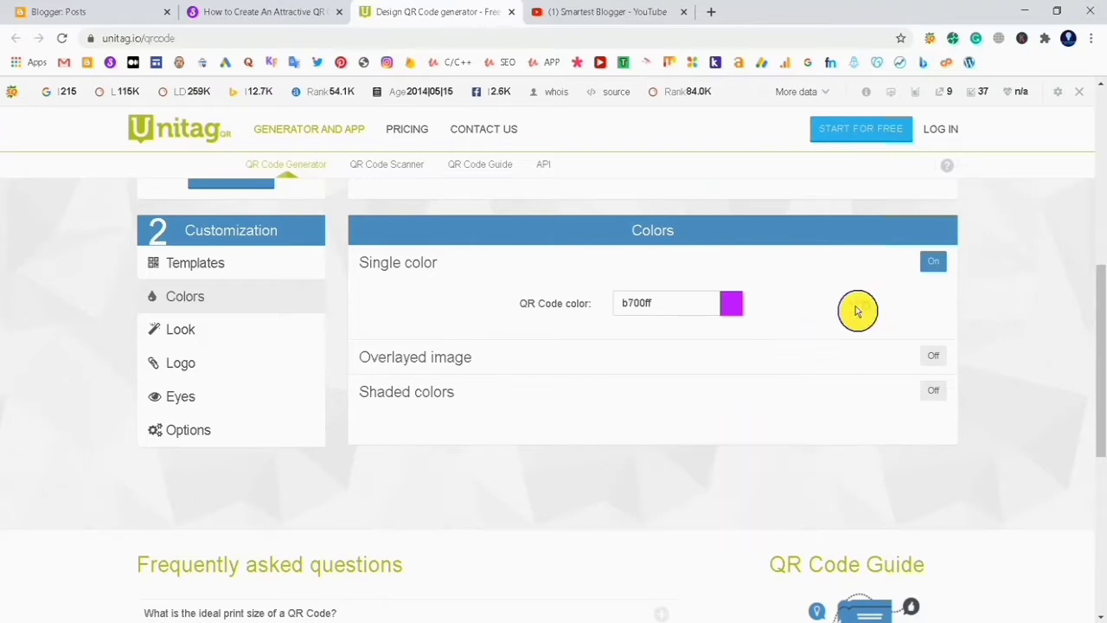
{"action": "scroll", "coordinate": [857, 318], "scroll_direction": "up", "scroll_amount": 5}
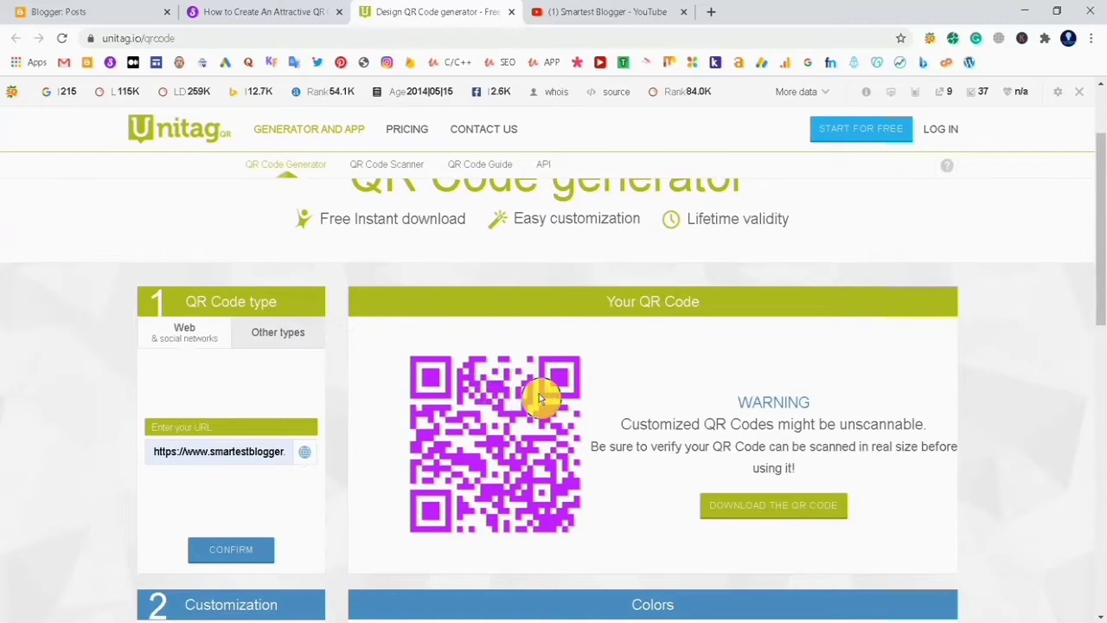
Set the QR code's module style to Dots
{"action": "scroll", "coordinate": [562, 399], "scroll_direction": "down", "scroll_amount": 4}
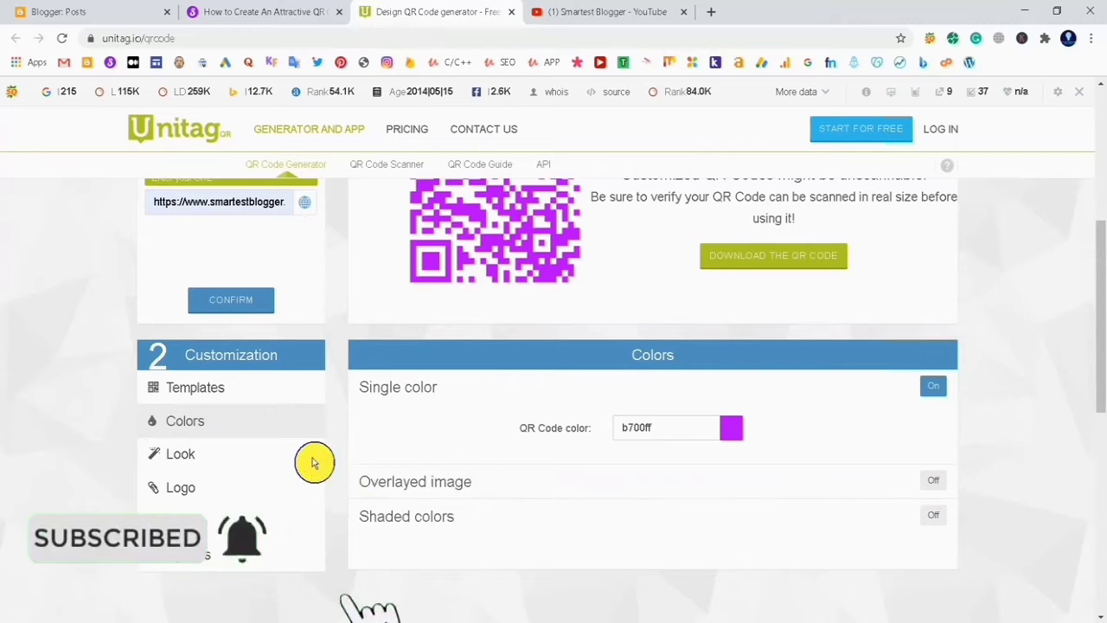
{"action": "left_click", "coordinate": [199, 453]}
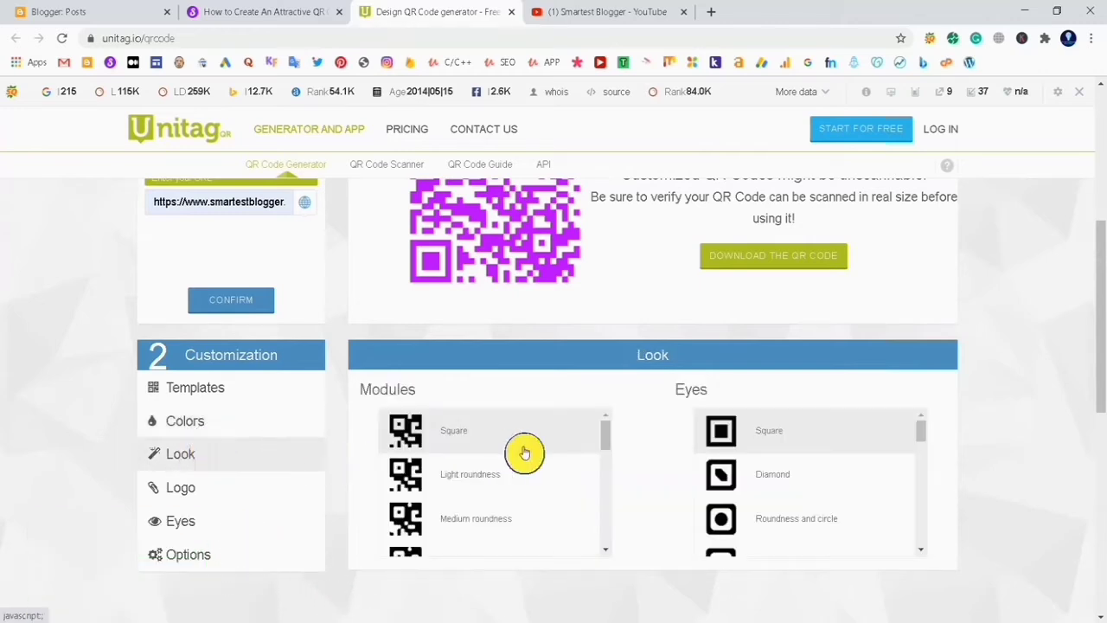
{"action": "scroll", "coordinate": [512, 414], "scroll_direction": "up", "scroll_amount": 3}
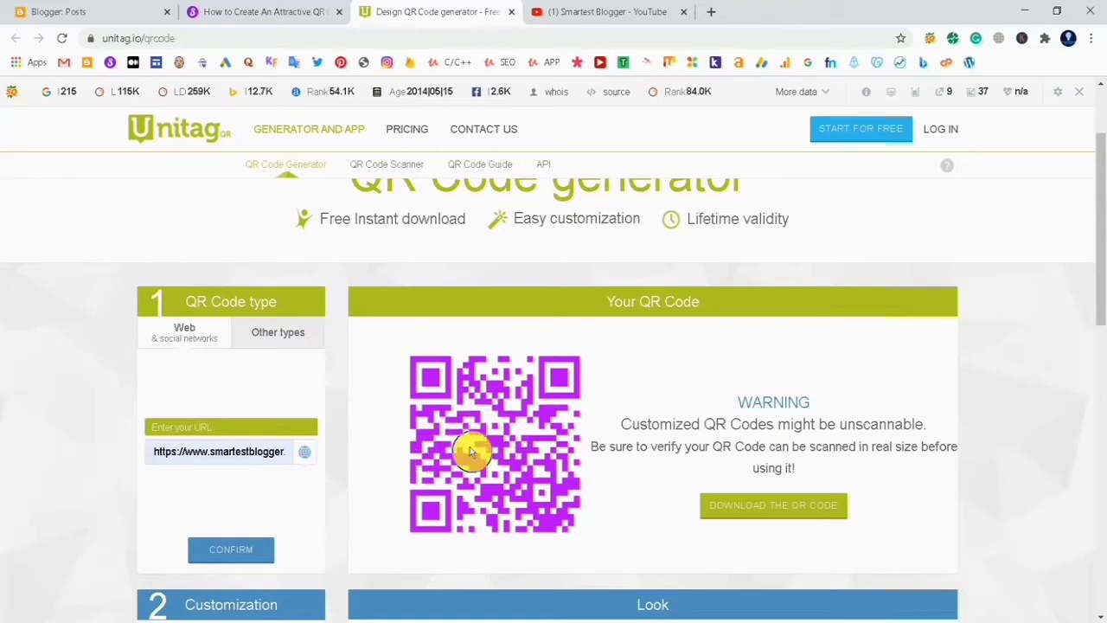
{"action": "scroll", "coordinate": [470, 447], "scroll_direction": "down", "scroll_amount": 3}
{"action": "scroll", "coordinate": [462, 470], "scroll_direction": "down", "scroll_amount": 3}
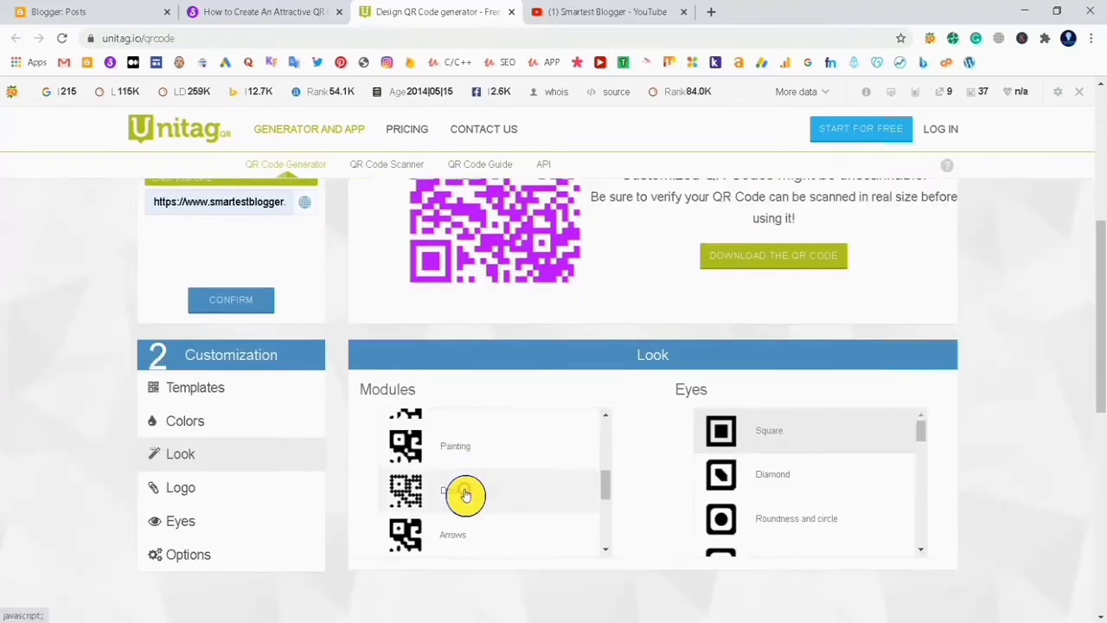
{"action": "left_click", "coordinate": [465, 493]}
{"action": "scroll", "coordinate": [483, 385], "scroll_direction": "up", "scroll_amount": 3}
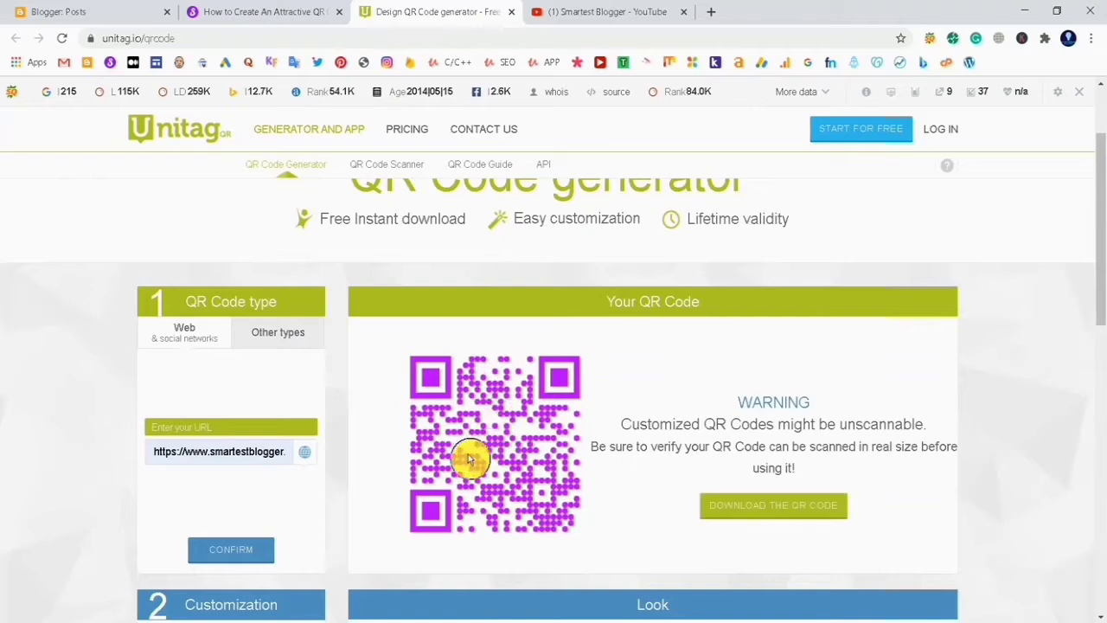
Set the QR code's eye style to Alien
{"action": "scroll", "coordinate": [528, 451], "scroll_direction": "down", "scroll_amount": 3}
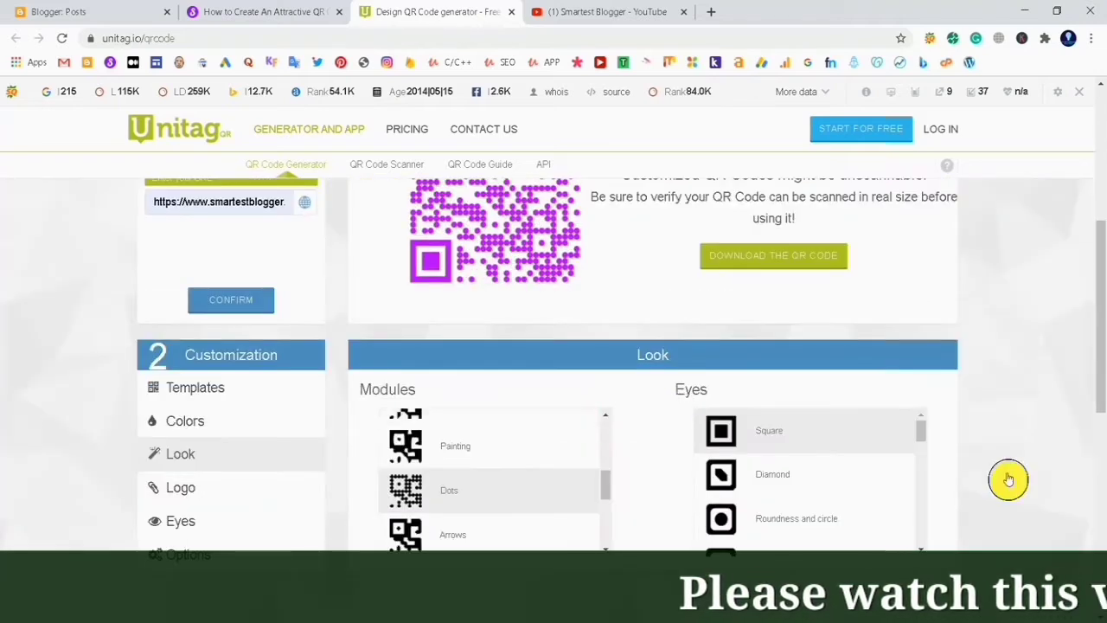
{"action": "scroll", "coordinate": [835, 484], "scroll_direction": "down", "scroll_amount": 10}
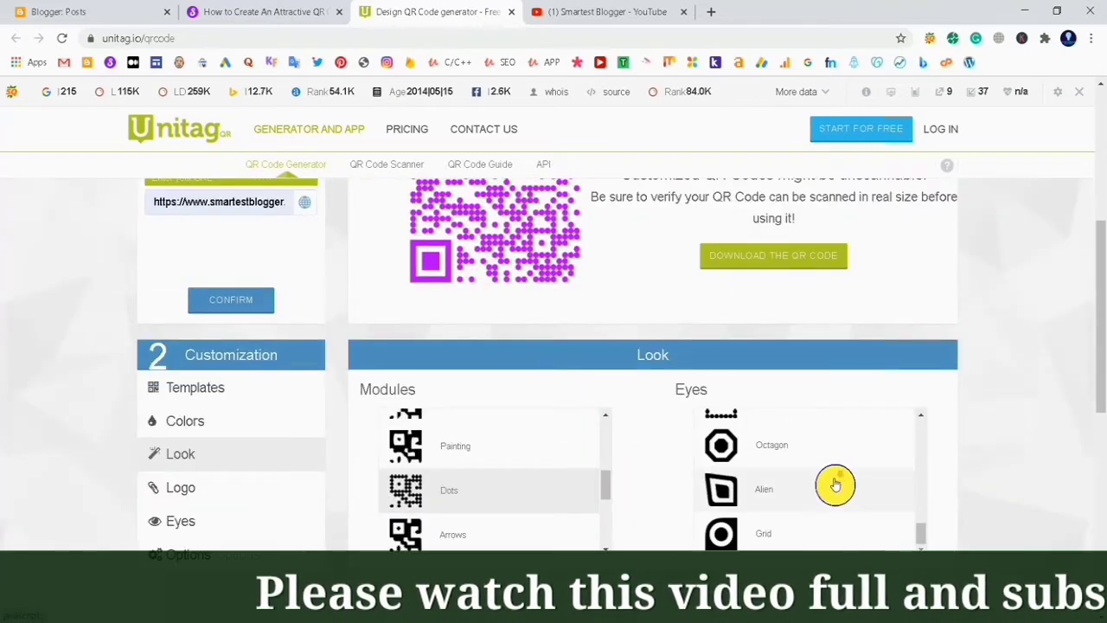
{"action": "left_click", "coordinate": [786, 487]}
{"action": "scroll", "coordinate": [576, 351], "scroll_direction": "up", "scroll_amount": 3}
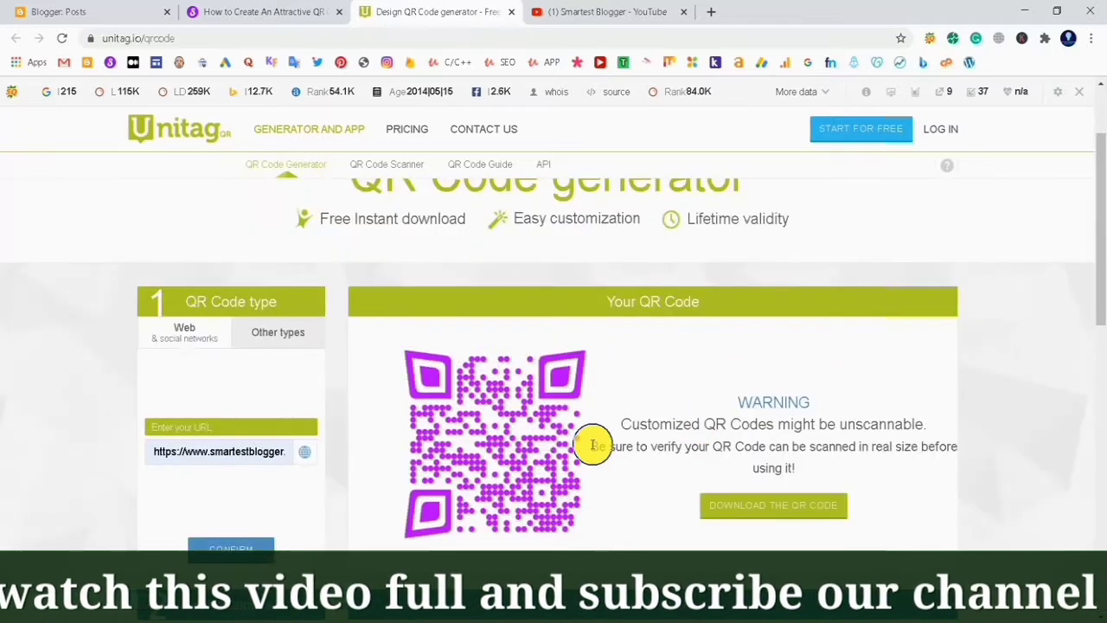
Set the QR code's eye style to Dots
{"action": "scroll", "coordinate": [579, 432], "scroll_direction": "down", "scroll_amount": 3}
{"action": "scroll", "coordinate": [769, 495], "scroll_direction": "up", "scroll_amount": 3}
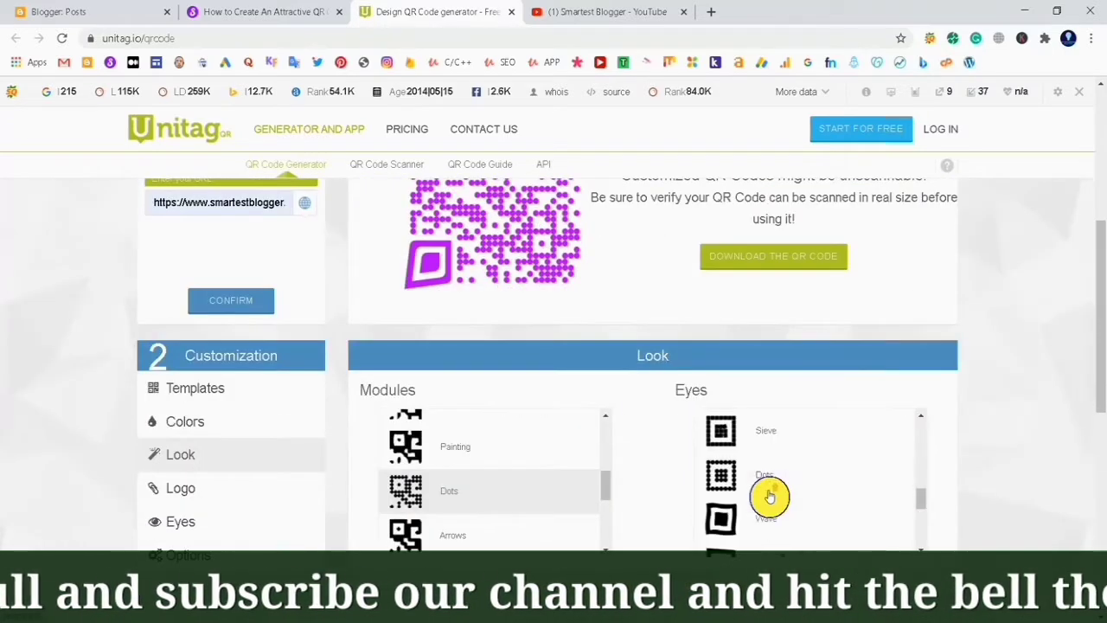
{"action": "left_click", "coordinate": [768, 485]}
{"action": "scroll", "coordinate": [617, 381], "scroll_direction": "up", "scroll_amount": 3}
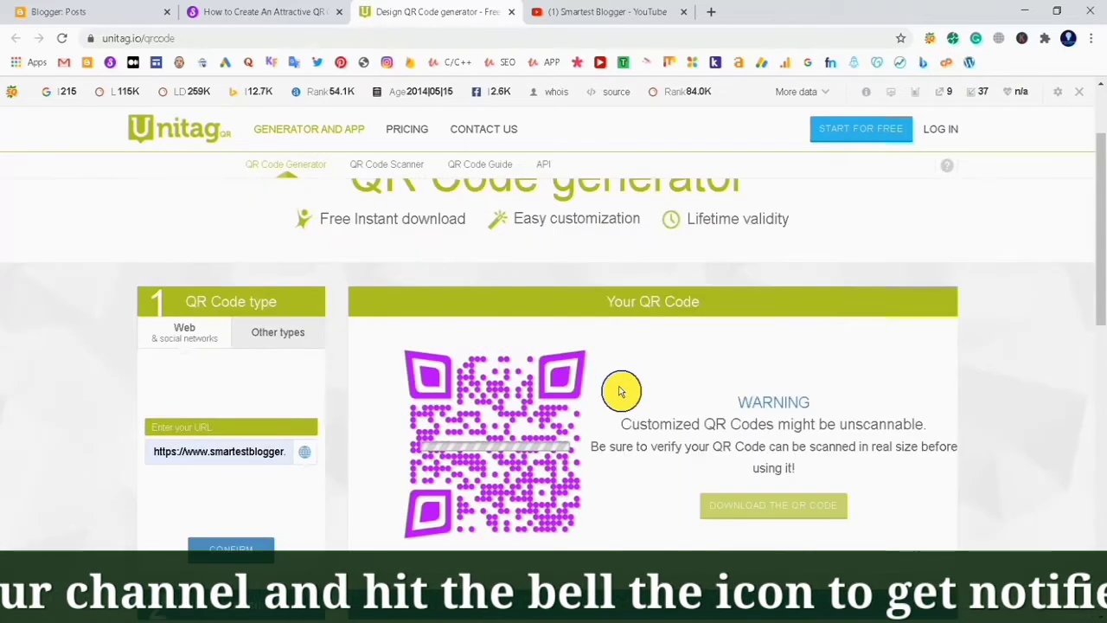
Upload favicon-image.png as a logo overlaid on the QR code
{"action": "scroll", "coordinate": [590, 427], "scroll_direction": "down", "scroll_amount": 2}
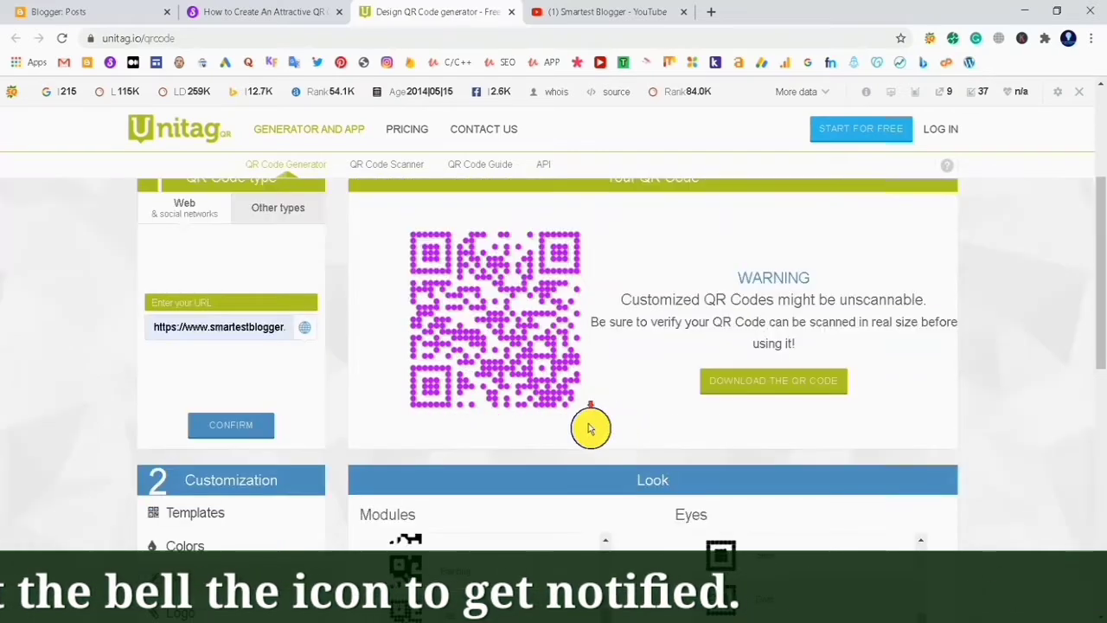
{"action": "scroll", "coordinate": [590, 427], "scroll_direction": "down", "scroll_amount": 2}
{"action": "scroll", "coordinate": [785, 474], "scroll_direction": "up", "scroll_amount": 5}
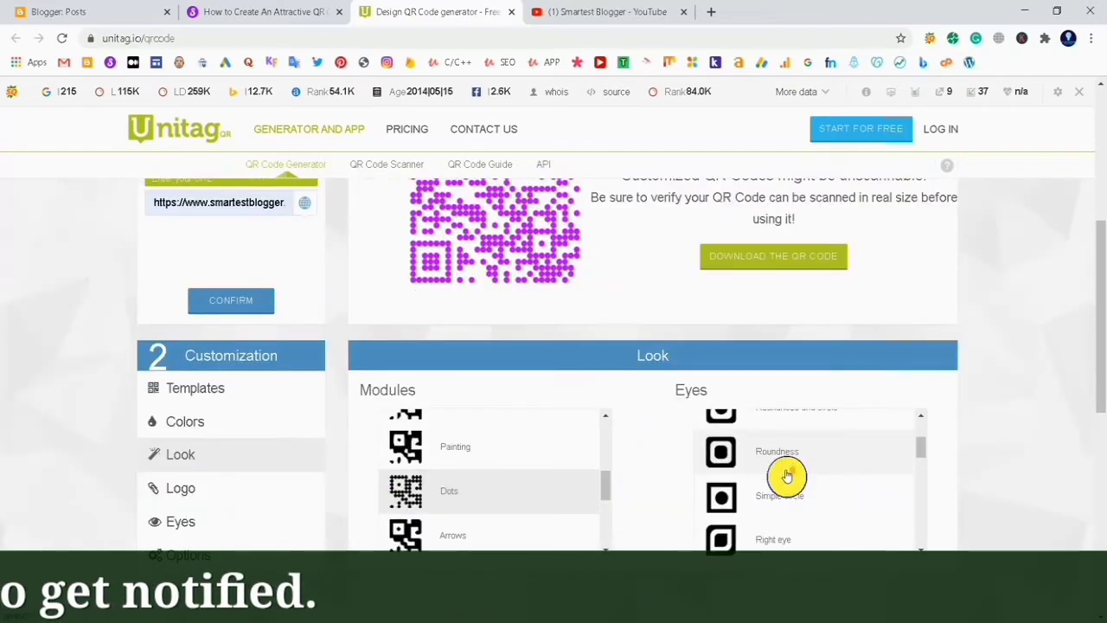
{"action": "scroll", "coordinate": [785, 475], "scroll_direction": "up", "scroll_amount": 4}
{"action": "scroll", "coordinate": [494, 375], "scroll_direction": "down", "scroll_amount": 2}
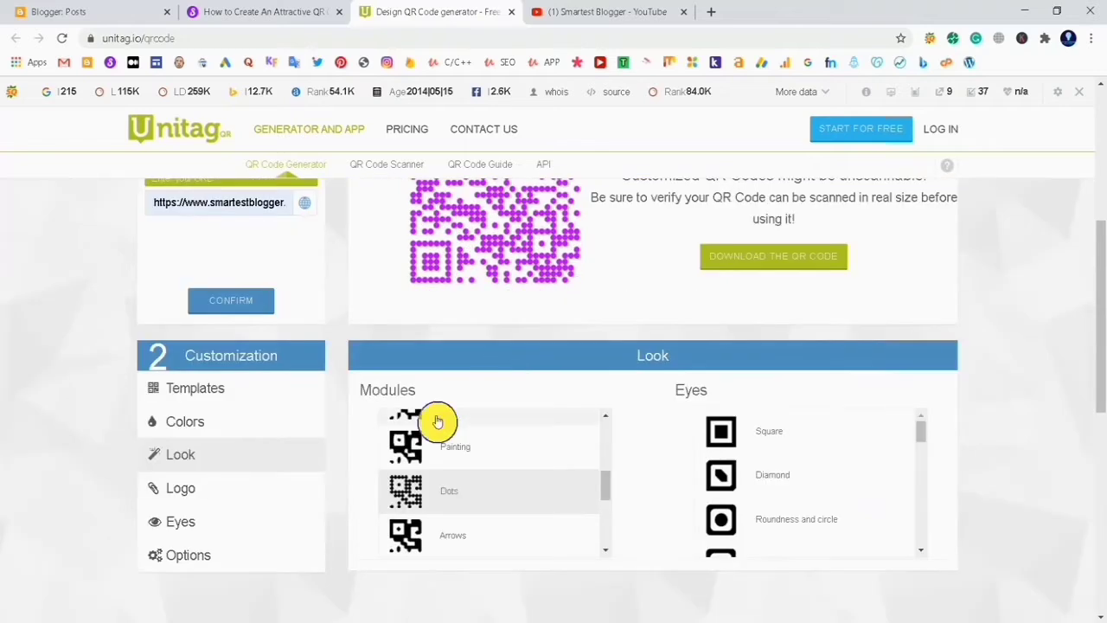
{"action": "left_click", "coordinate": [186, 486]}
{"action": "scroll", "coordinate": [577, 461], "scroll_direction": "up", "scroll_amount": 2}
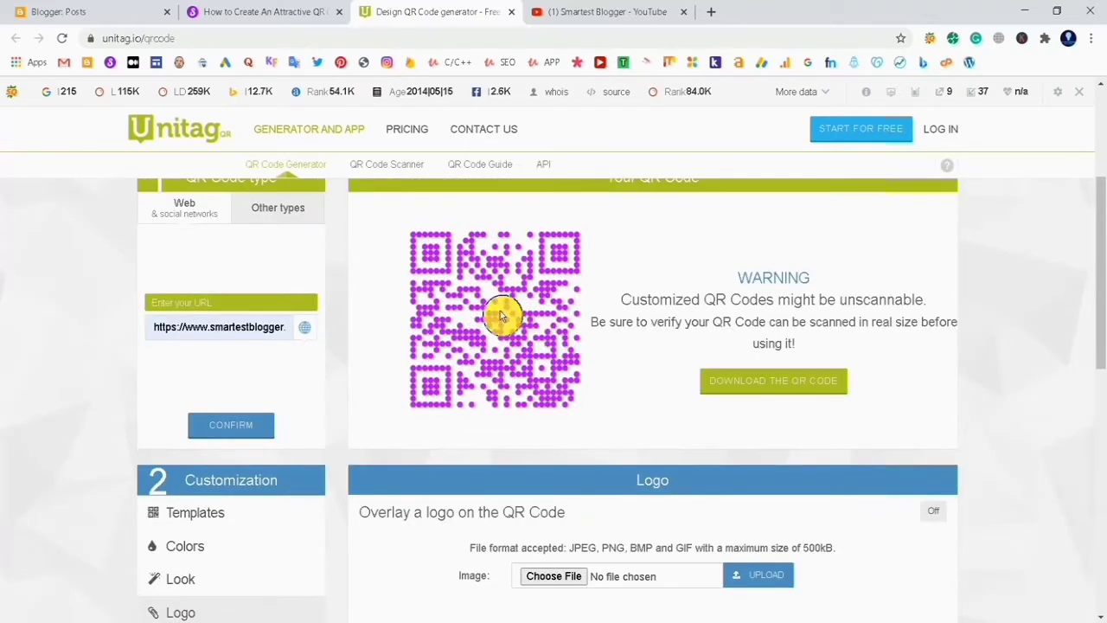
{"action": "left_click", "coordinate": [550, 578]}
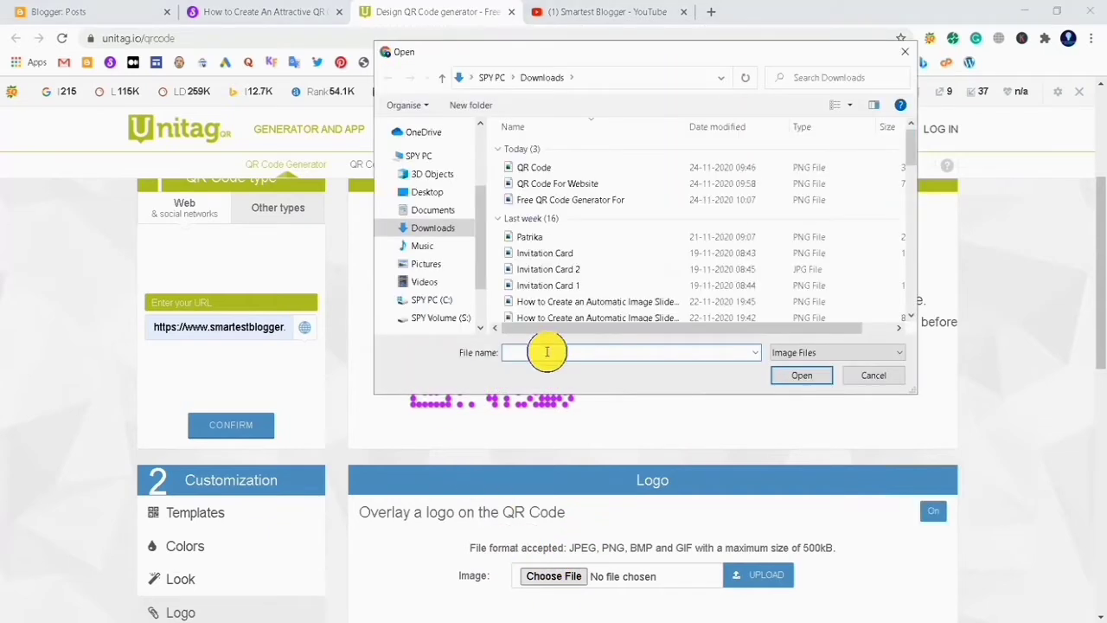
{"action": "type", "text": "favi"}
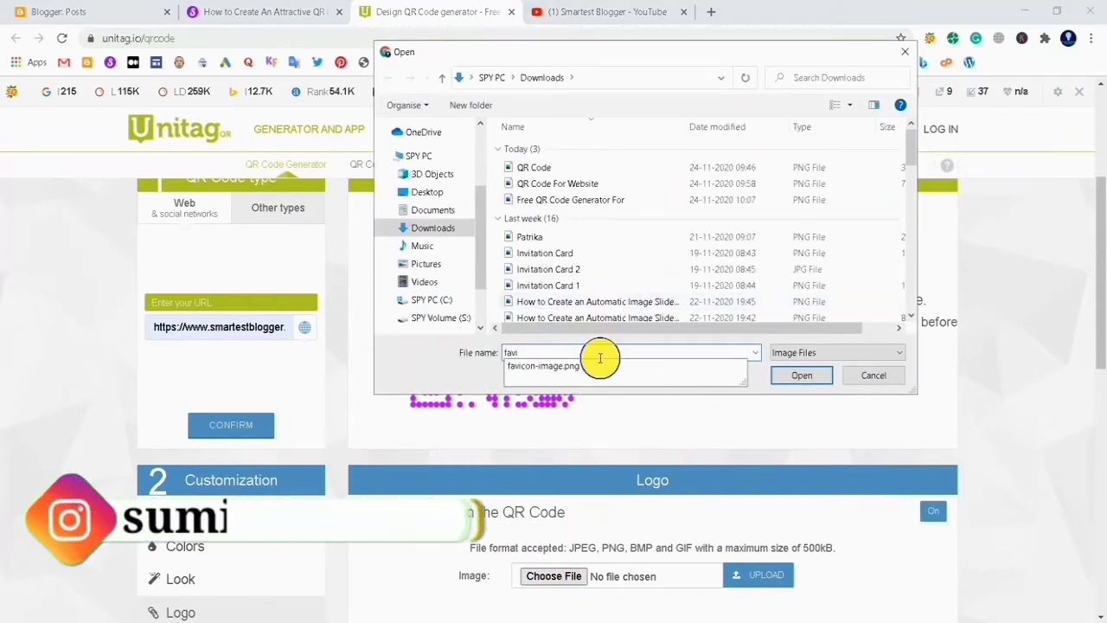
{"action": "left_click", "coordinate": [800, 376]}
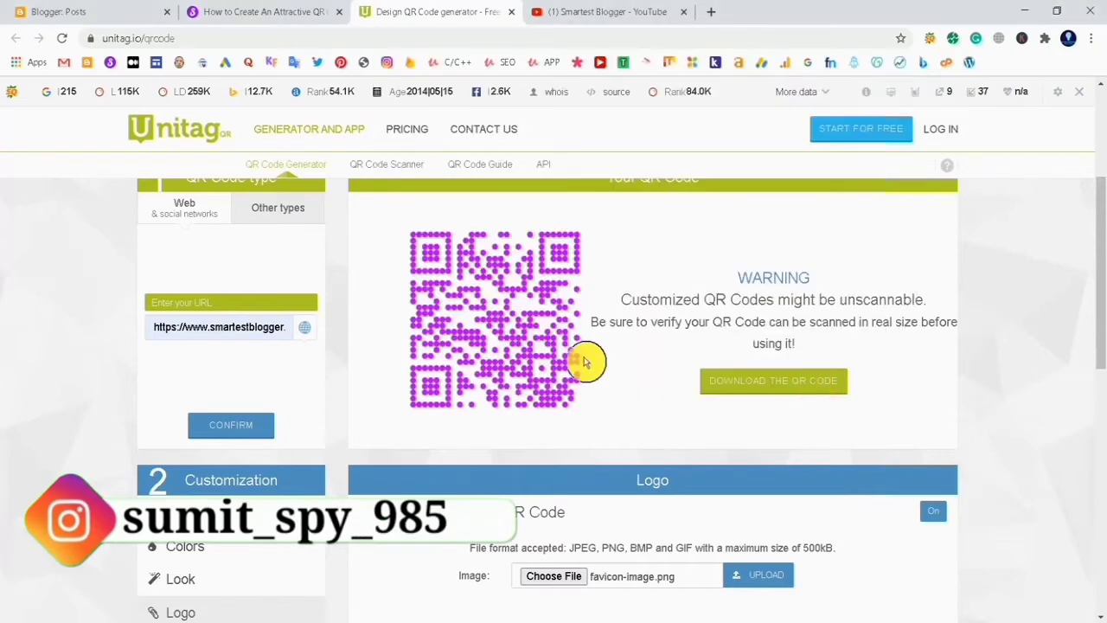
{"action": "left_click", "coordinate": [753, 581]}
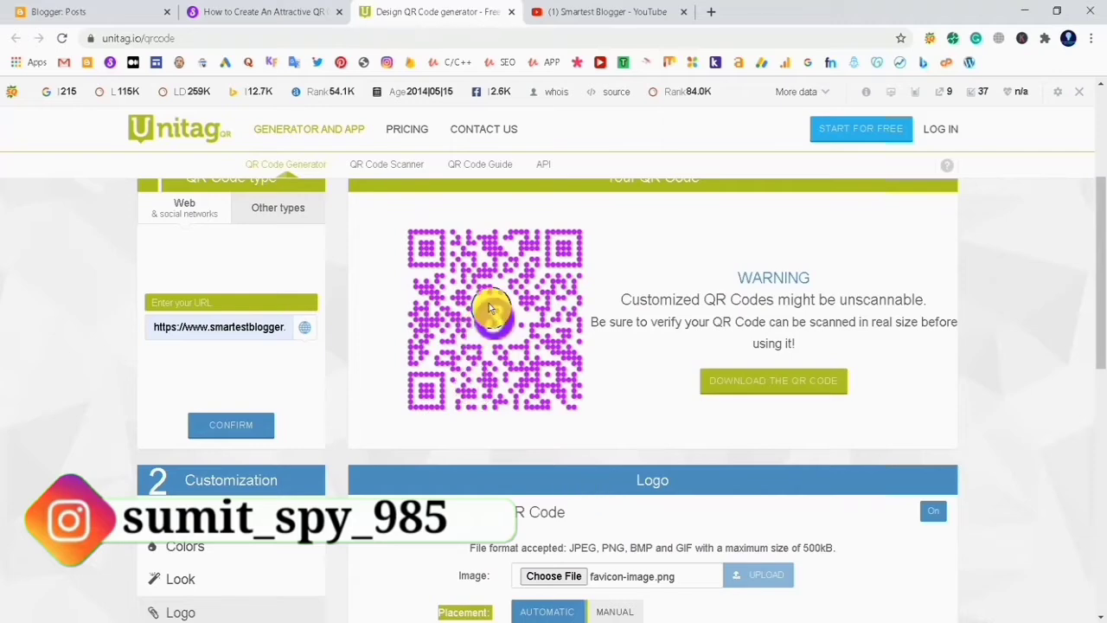
Switch logo excavation to No and then back to Yes
{"action": "scroll", "coordinate": [707, 324], "scroll_direction": "down", "scroll_amount": 2}
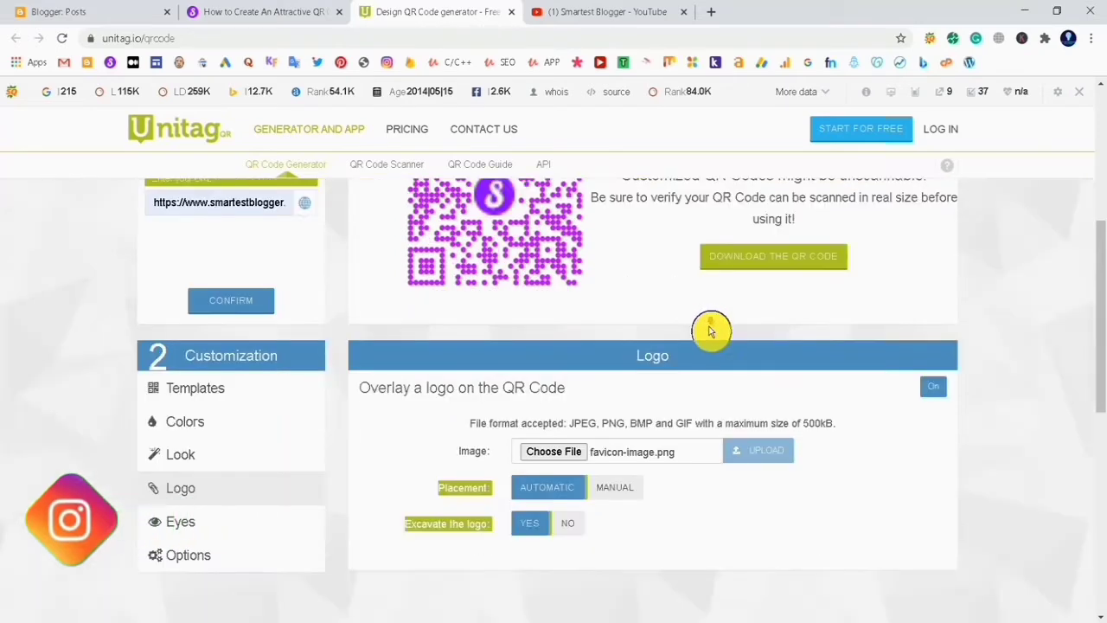
{"action": "scroll", "coordinate": [709, 331], "scroll_direction": "down", "scroll_amount": 2}
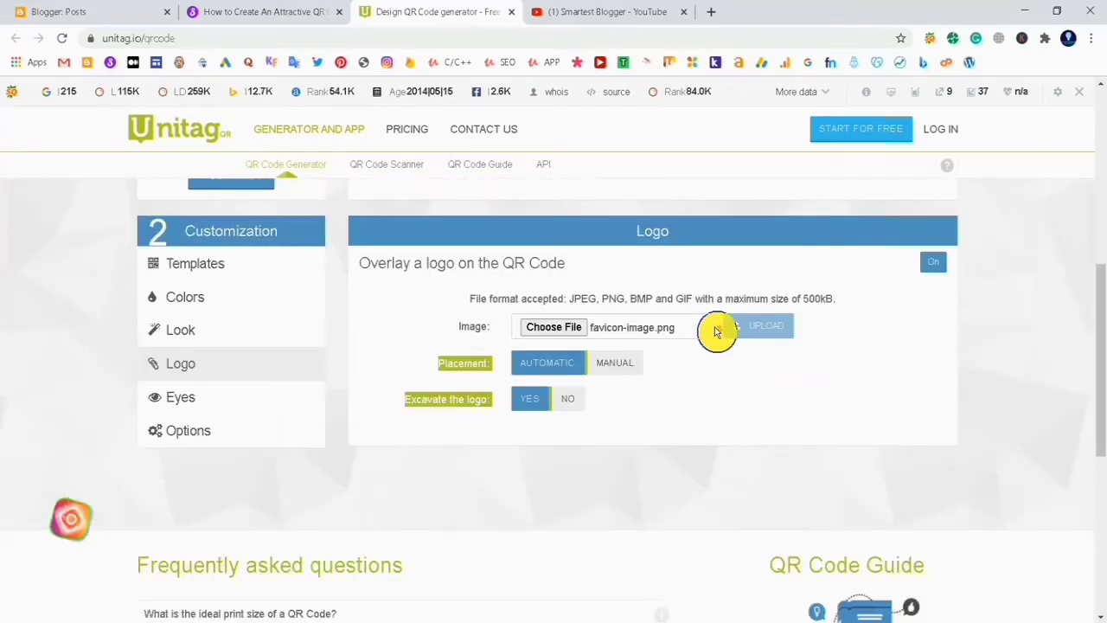
{"action": "left_click", "coordinate": [567, 400]}
{"action": "scroll", "coordinate": [585, 410], "scroll_direction": "up", "scroll_amount": 4}
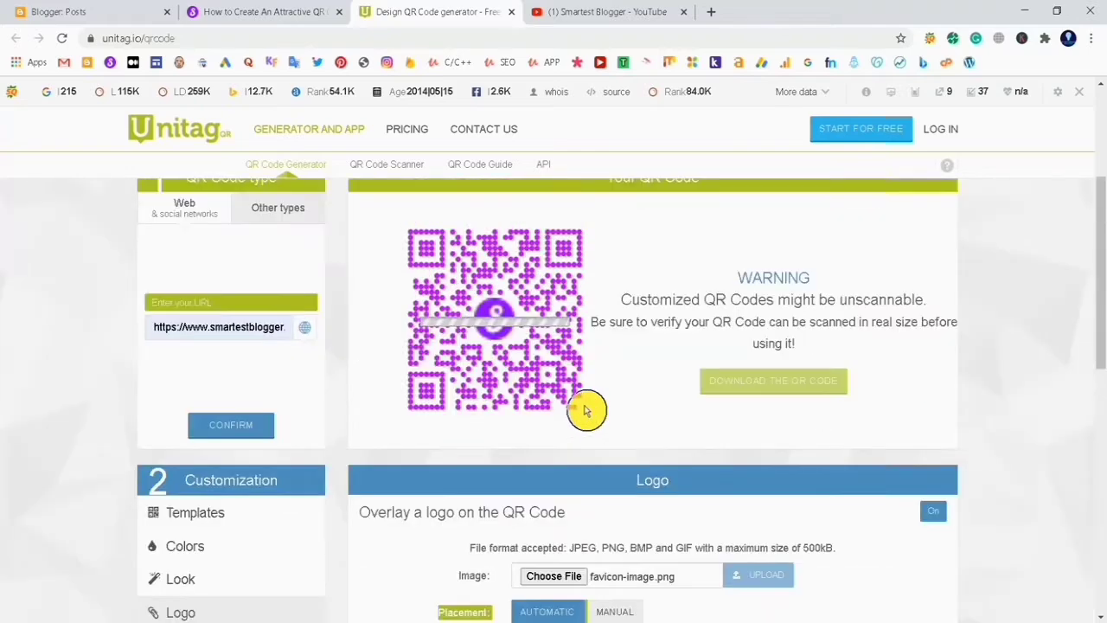
{"action": "scroll", "coordinate": [588, 411], "scroll_direction": "down", "scroll_amount": 2}
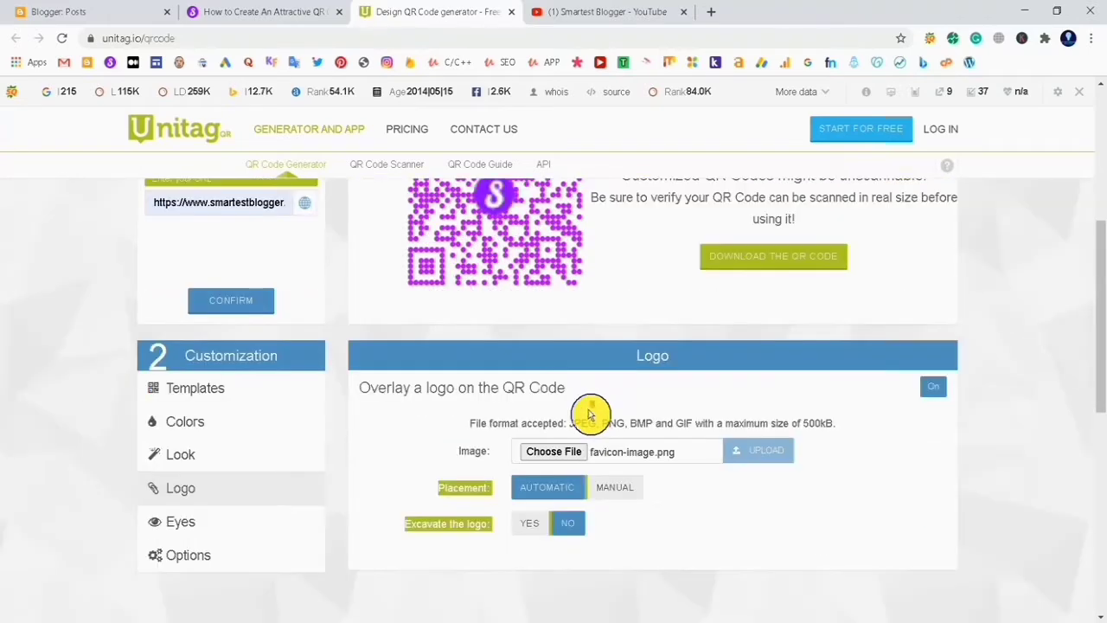
{"action": "left_click", "coordinate": [561, 522]}
{"action": "scroll", "coordinate": [573, 492], "scroll_direction": "up", "scroll_amount": 2}
{"action": "scroll", "coordinate": [317, 528], "scroll_direction": "down", "scroll_amount": 2}
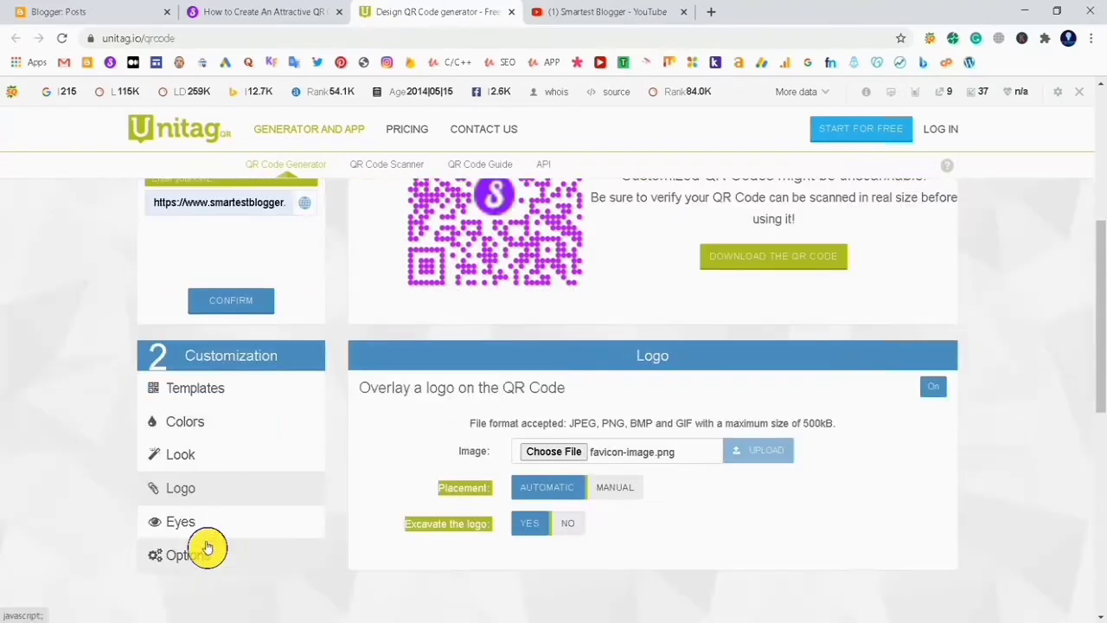
Browse the Eyes and Options customization sections
{"action": "left_click", "coordinate": [235, 523]}
{"action": "scroll", "coordinate": [493, 515], "scroll_direction": "up", "scroll_amount": 2}
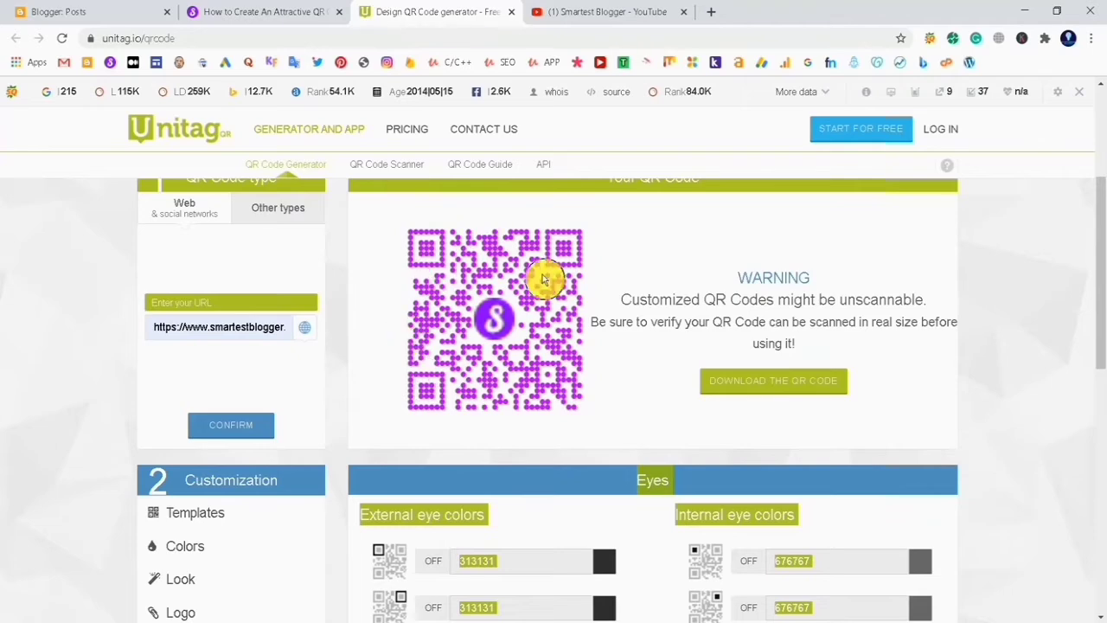
{"action": "scroll", "coordinate": [543, 279], "scroll_direction": "down", "scroll_amount": 4}
{"action": "left_click", "coordinate": [213, 426]}
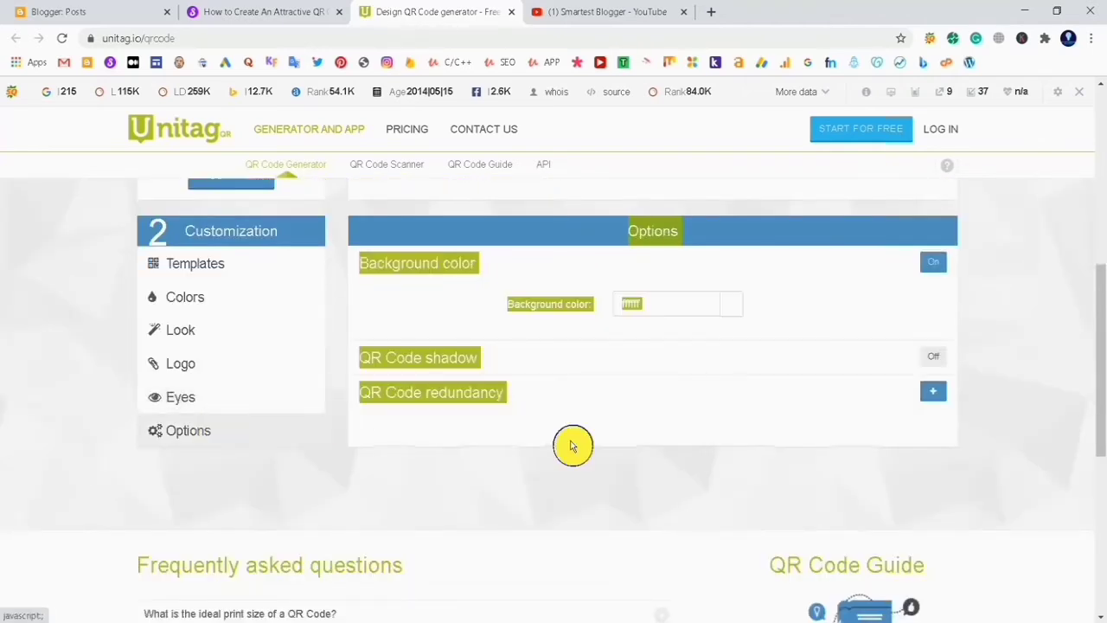
{"action": "scroll", "coordinate": [538, 343], "scroll_direction": "up", "scroll_amount": 6}
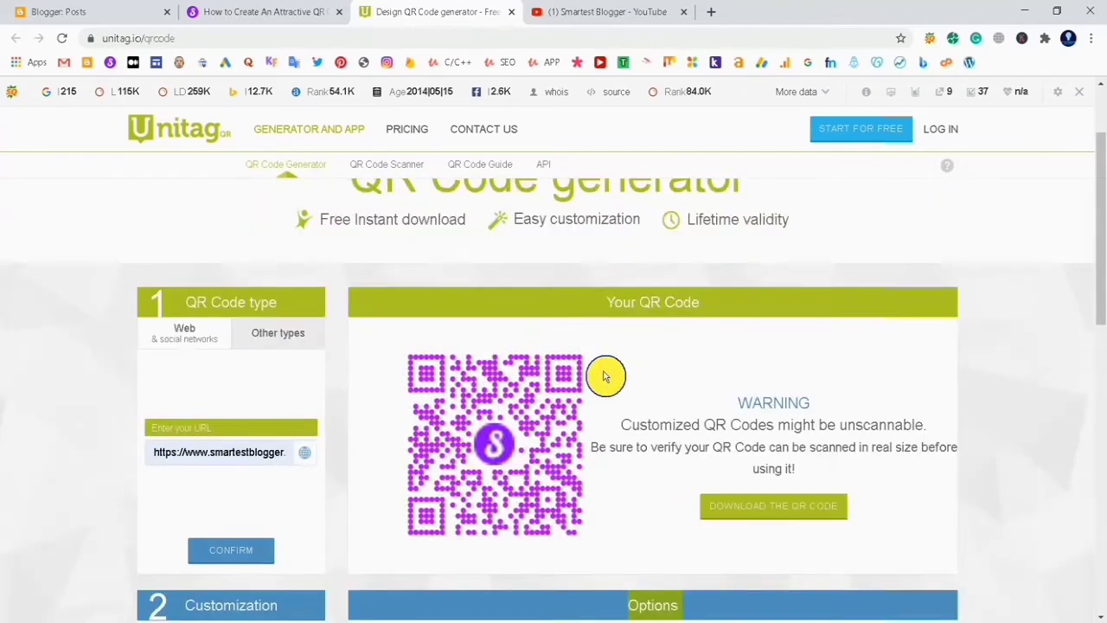
{"action": "scroll", "coordinate": [570, 393], "scroll_direction": "down", "scroll_amount": 4}
Download the finished QR code
{"action": "left_click", "coordinate": [210, 383]}
{"action": "scroll", "coordinate": [443, 415], "scroll_direction": "up", "scroll_amount": 2}
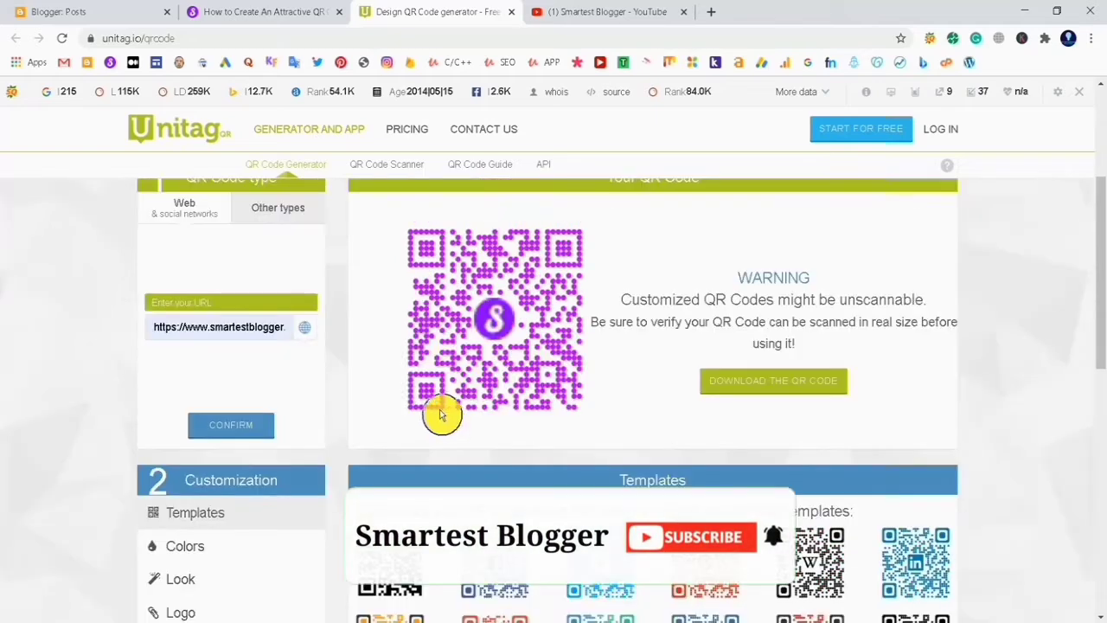
{"action": "left_click", "coordinate": [768, 383]}
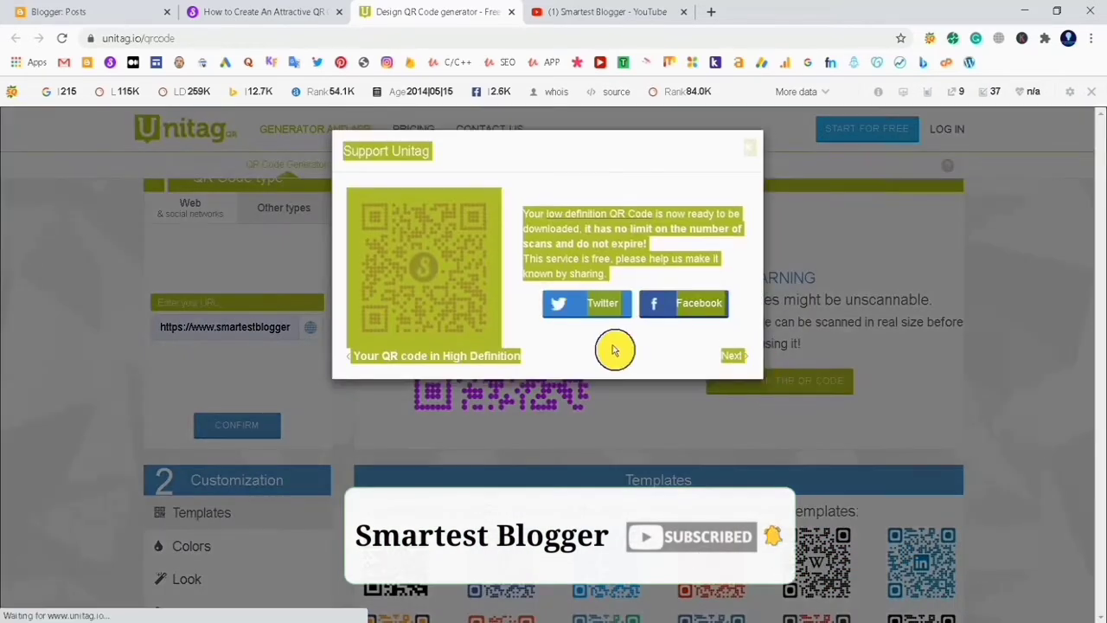
Proceed through the support dialog to download the QR code zip, then close the success dialog
{"action": "left_click", "coordinate": [736, 363]}
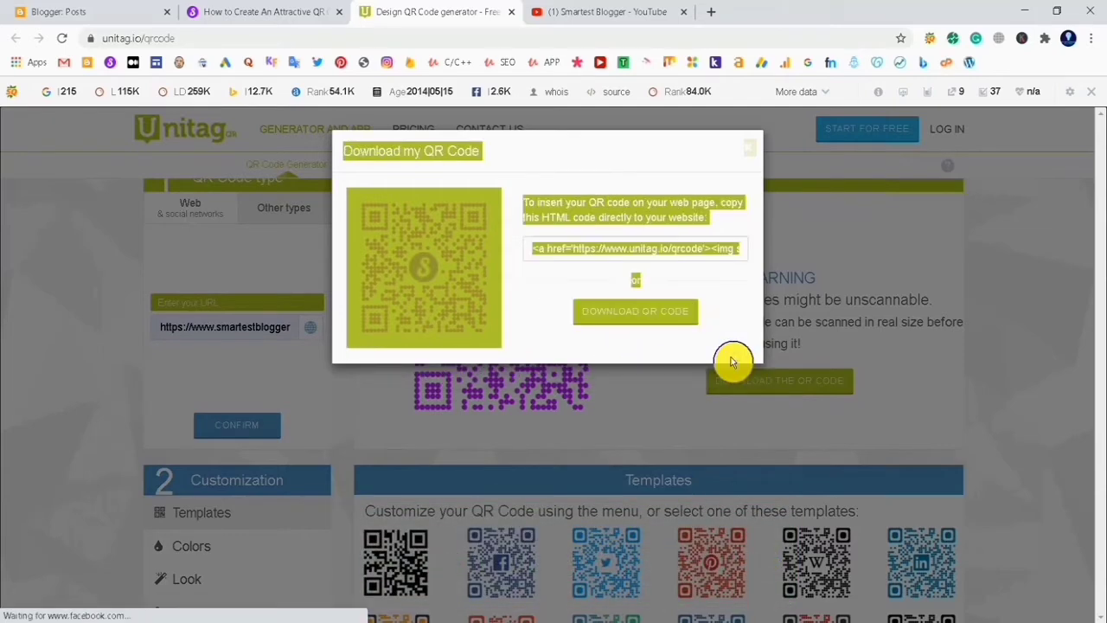
{"action": "left_click", "coordinate": [647, 314]}
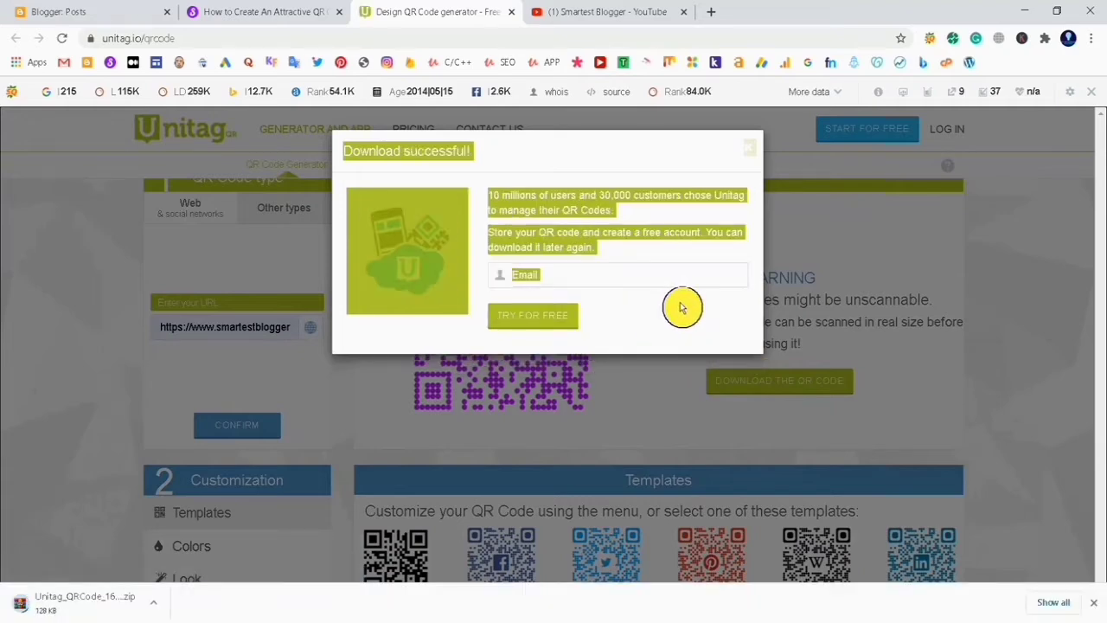
{"action": "left_click", "coordinate": [747, 149]}
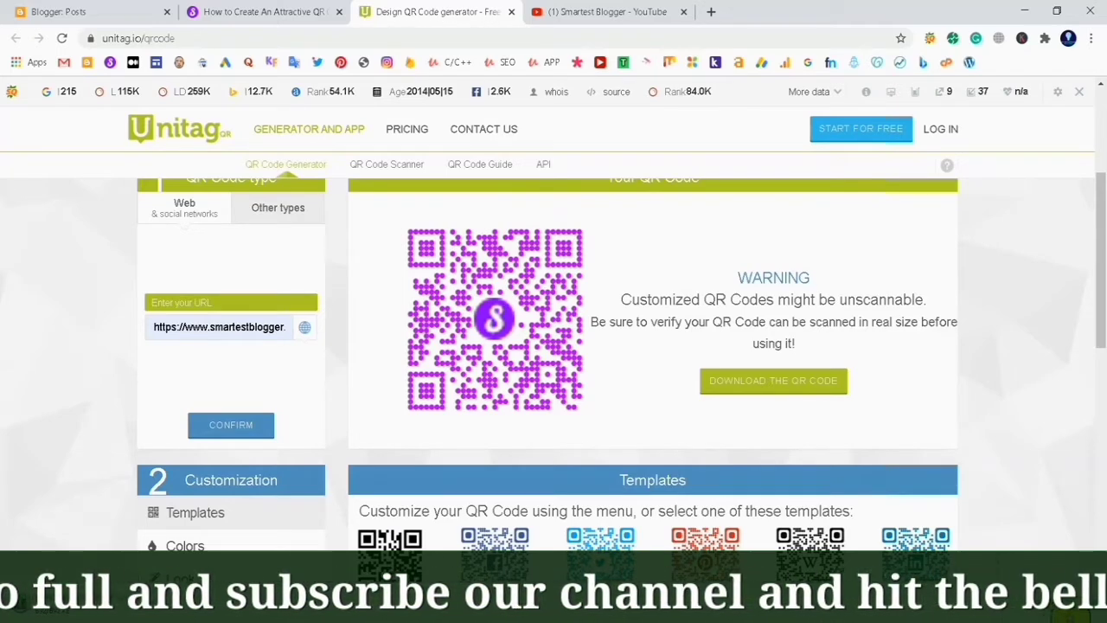
Show the downloaded QR code zip in its folder and maximize the file explorer window
{"action": "left_click", "coordinate": [1040, 615]}
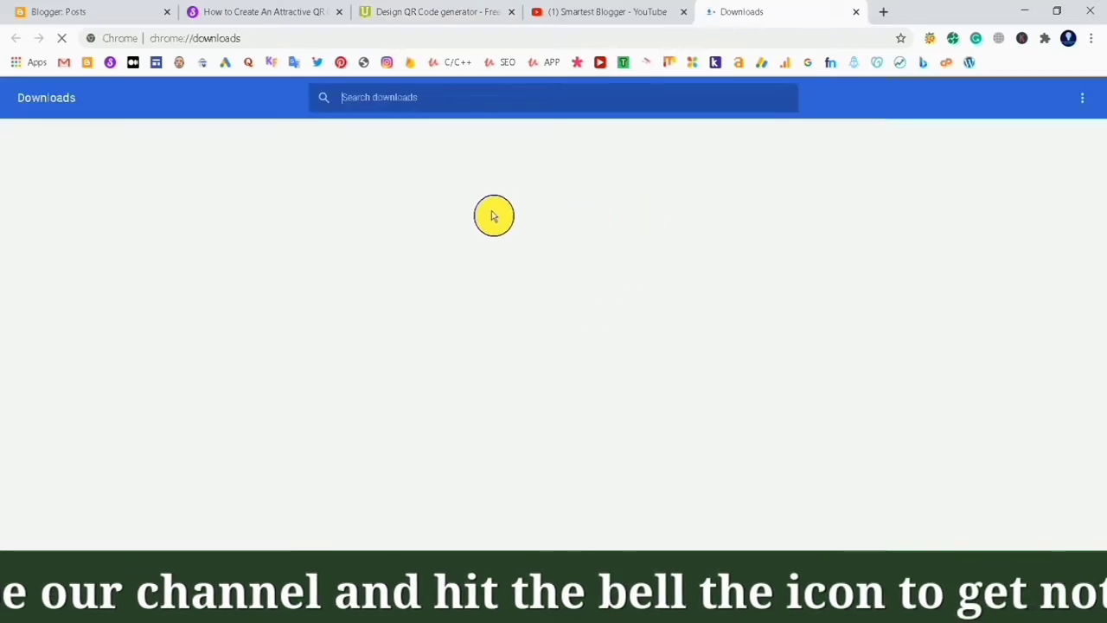
{"action": "left_click", "coordinate": [422, 246]}
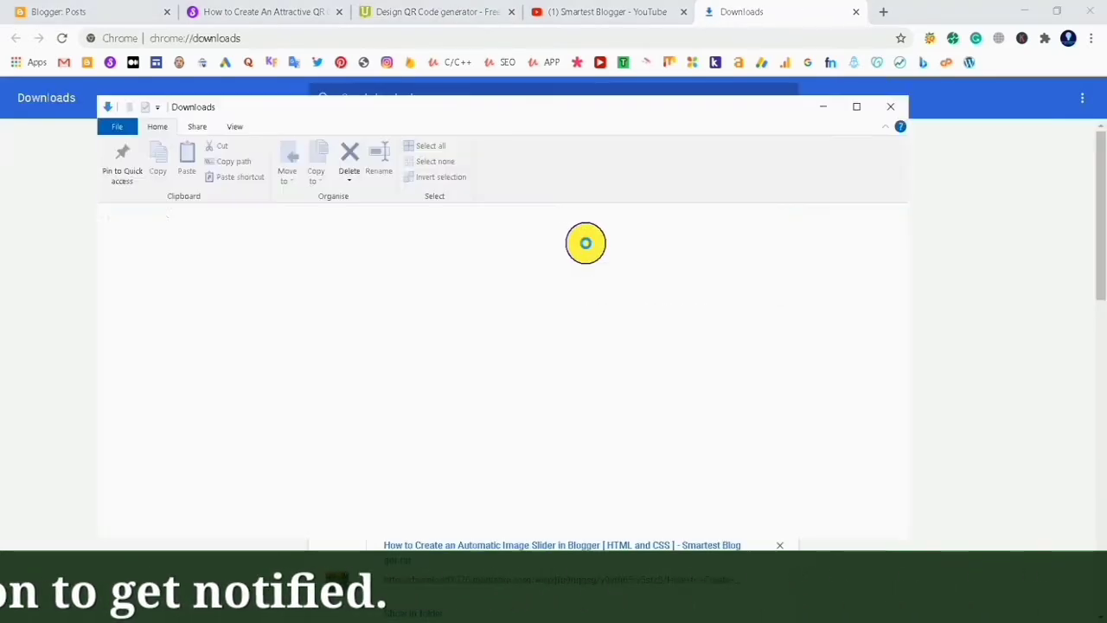
{"action": "left_click", "coordinate": [857, 107]}
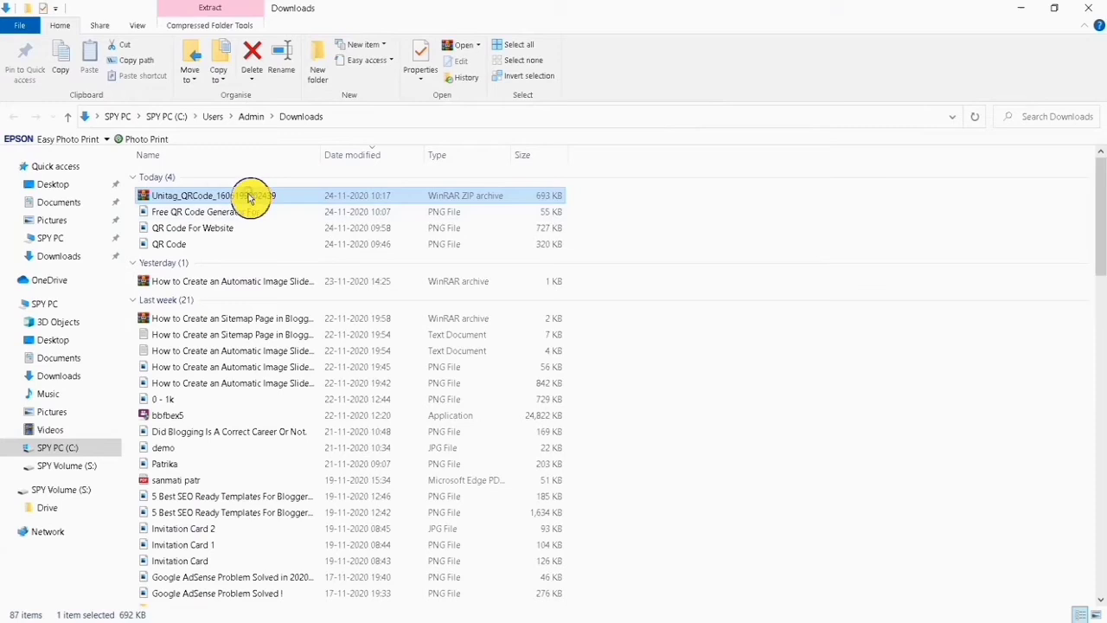
{"action": "right_click", "coordinate": [247, 194]}
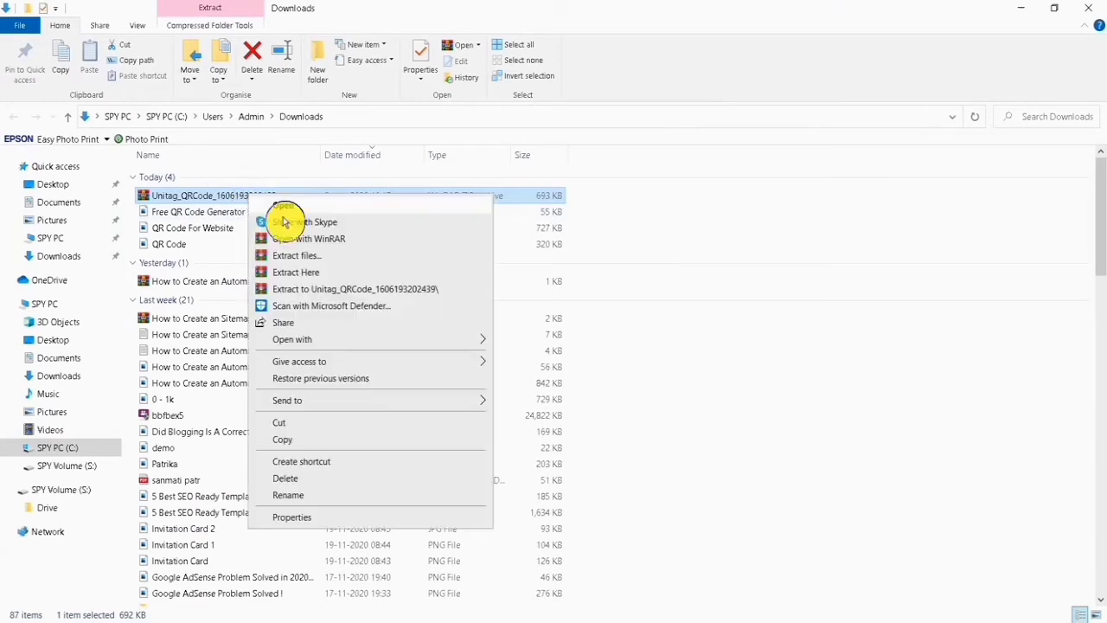
{"action": "left_click", "coordinate": [329, 290]}
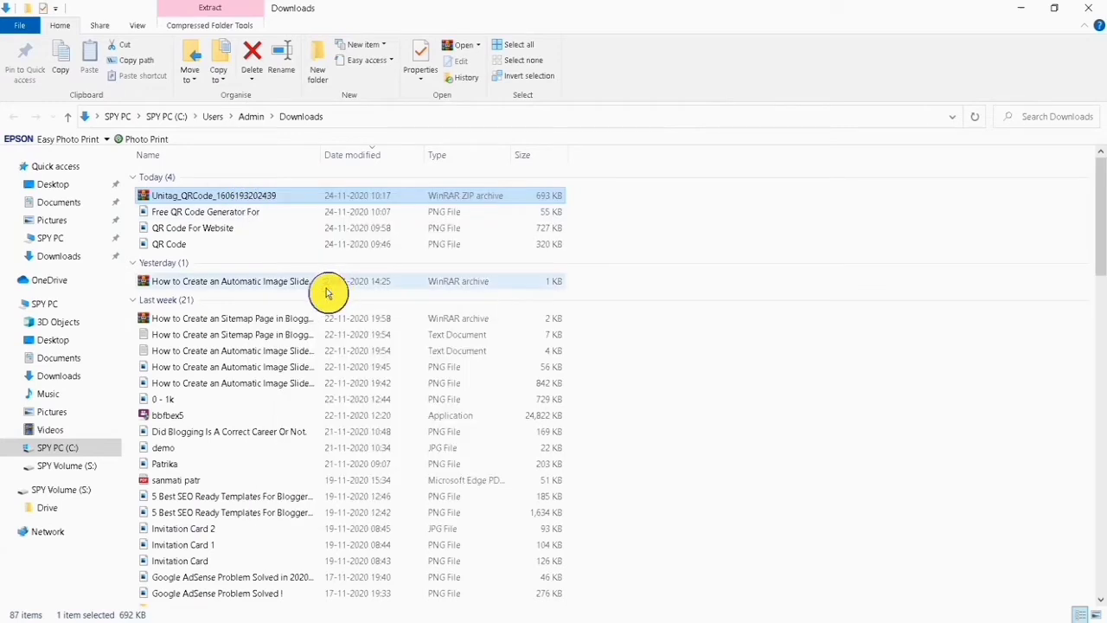
{"action": "right_click", "coordinate": [679, 229]}
{"action": "left_click", "coordinate": [706, 296]}
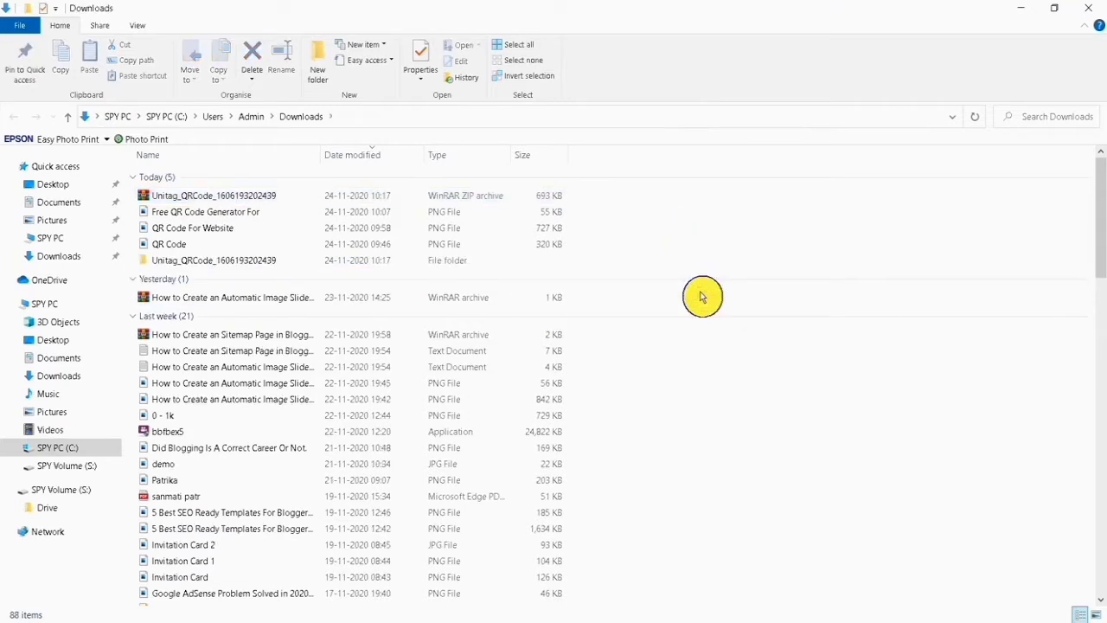
{"action": "double_click", "coordinate": [289, 257]}
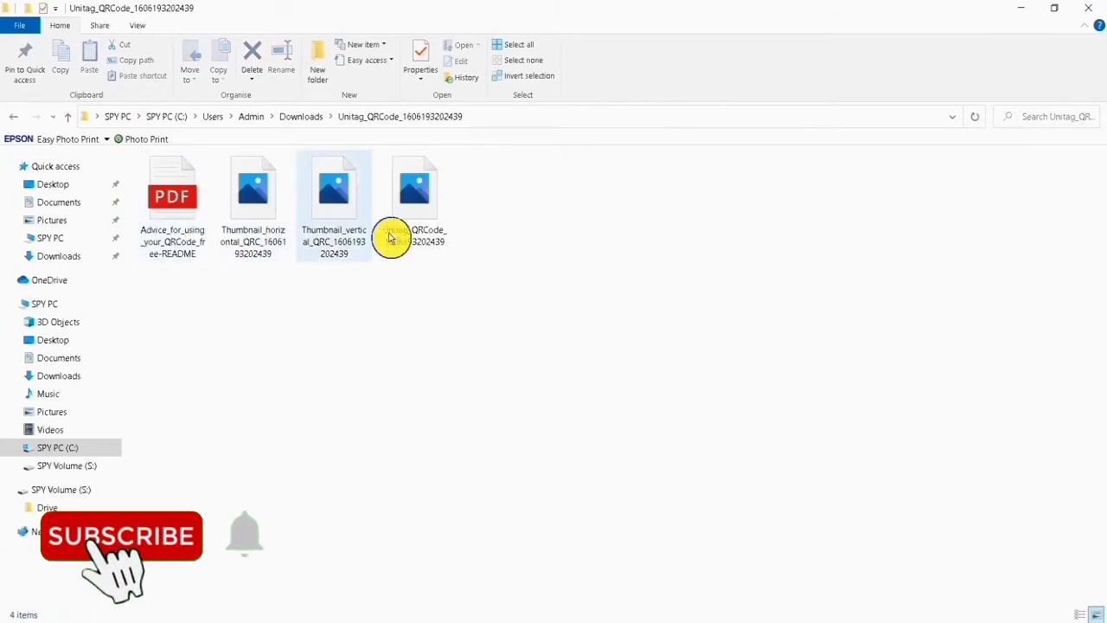
{"action": "left_click", "coordinate": [435, 215]}
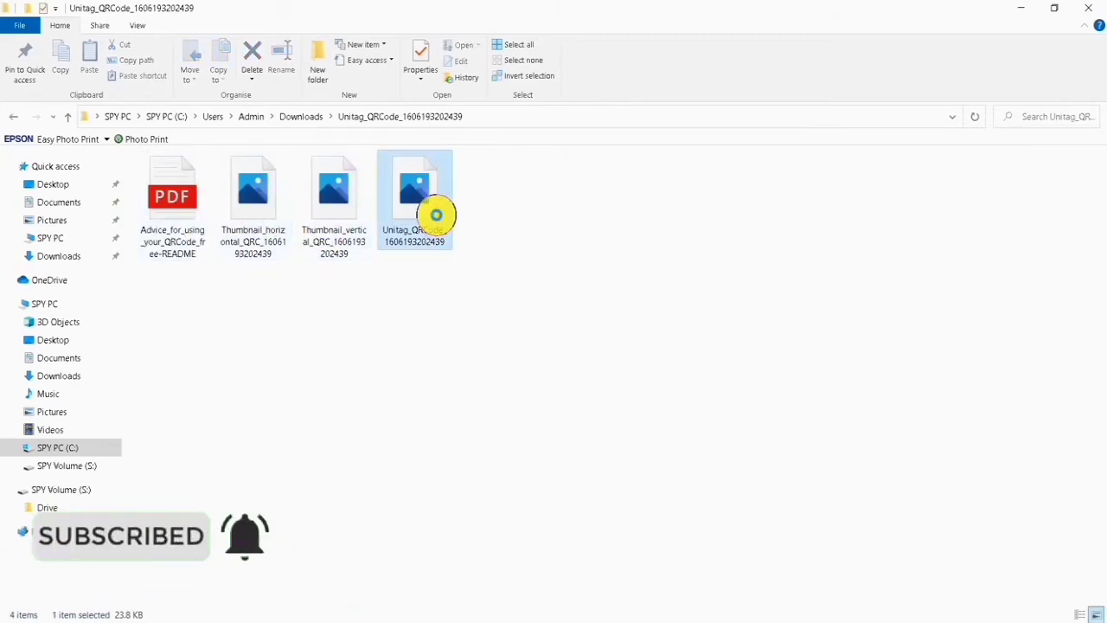
{"action": "double_click", "coordinate": [439, 218]}
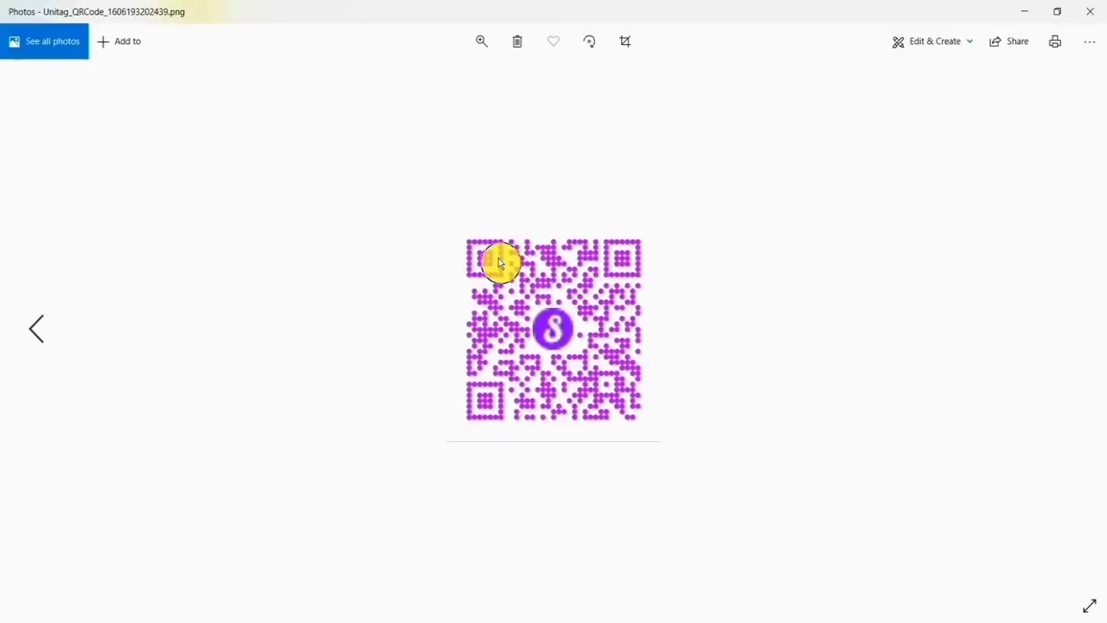
Browse through the extracted thumbnail images and close the photo viewer
{"action": "key", "text": "Left"}
{"action": "key", "text": "Left"}
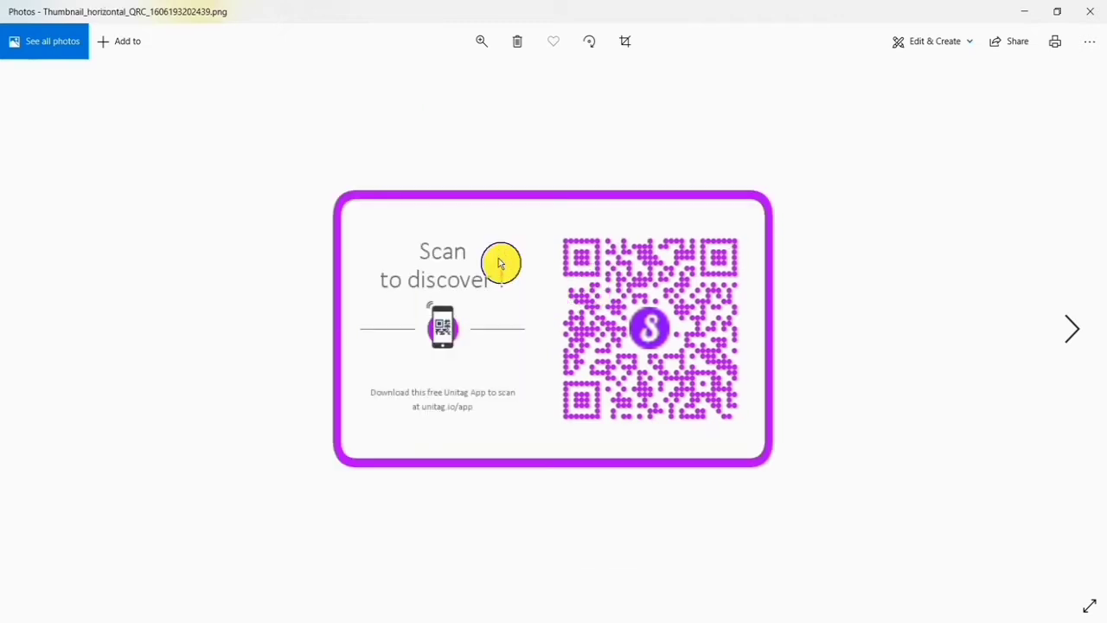
{"action": "key", "text": "Right"}
{"action": "key", "text": "Left"}
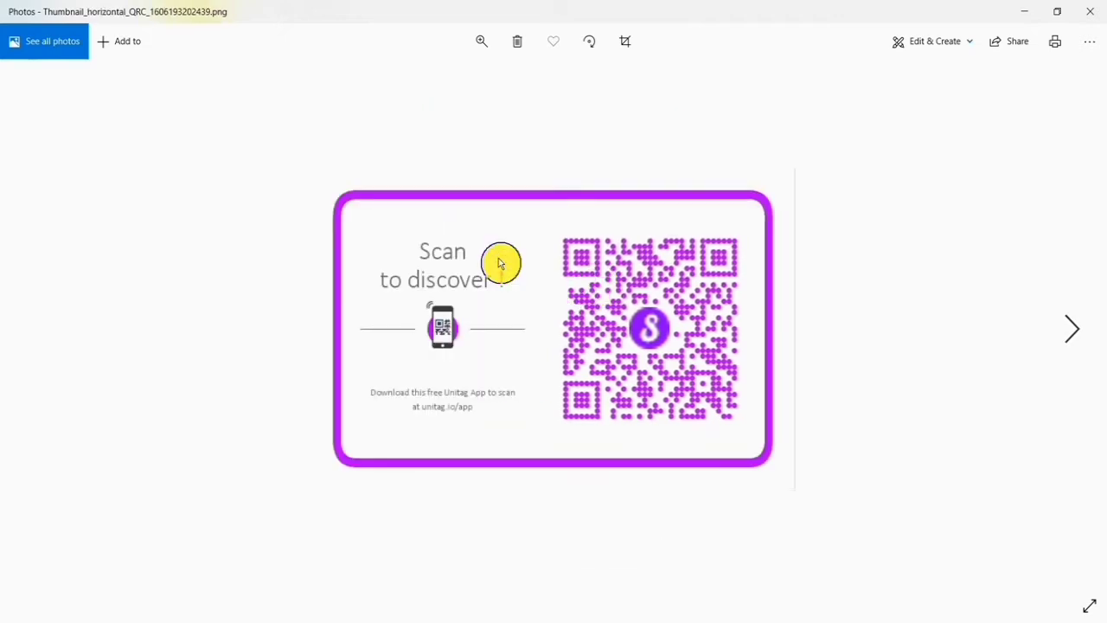
{"action": "key", "text": "Right"}
{"action": "key", "text": "Right"}
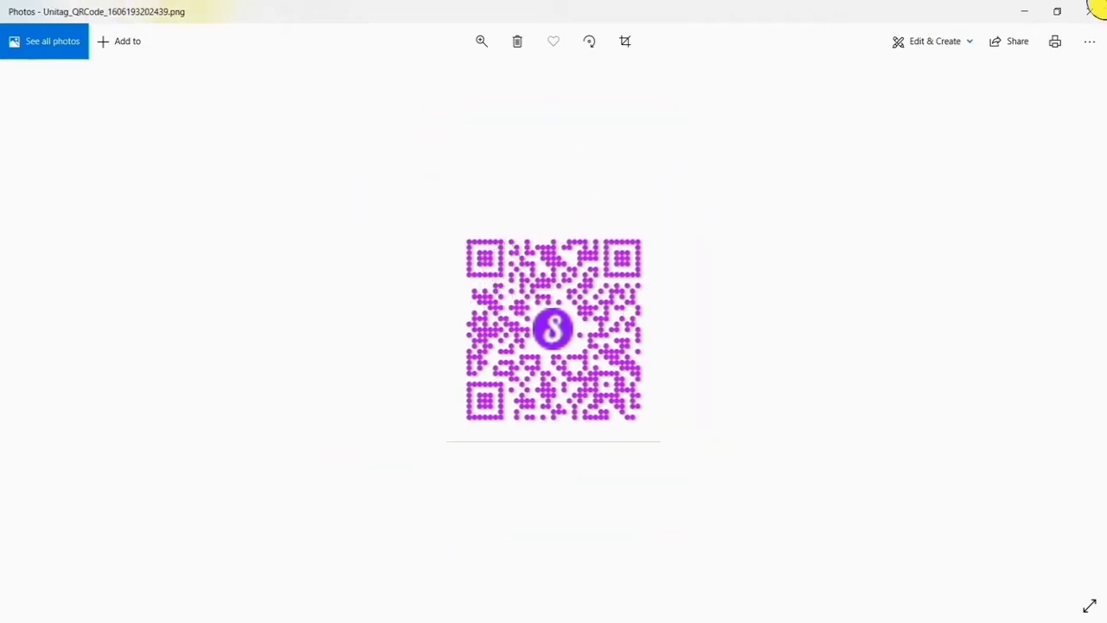
{"action": "left_click", "coordinate": [1097, 12]}
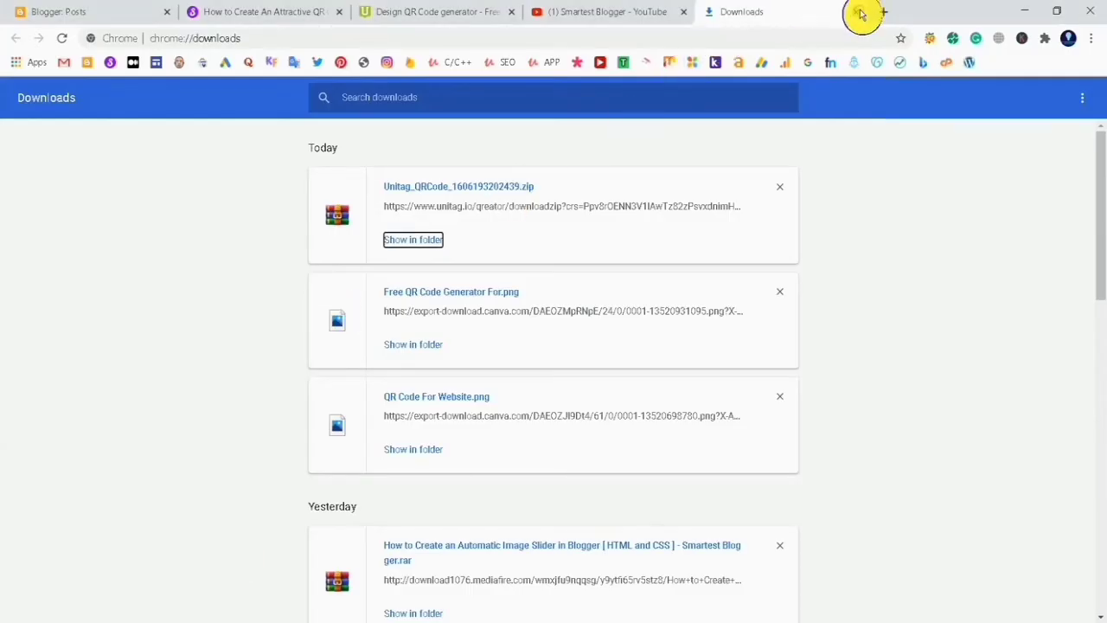
Close the downloads and generator tabs, then reopen the QR code generator from the blog post's link
{"action": "left_click", "coordinate": [856, 11]}
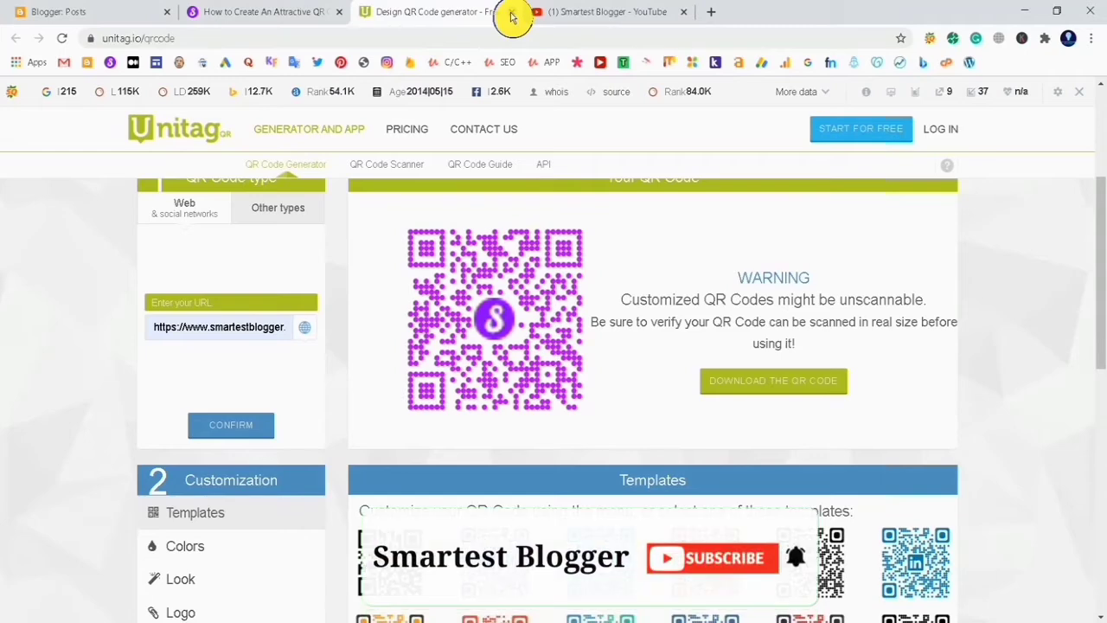
{"action": "left_click", "coordinate": [512, 15]}
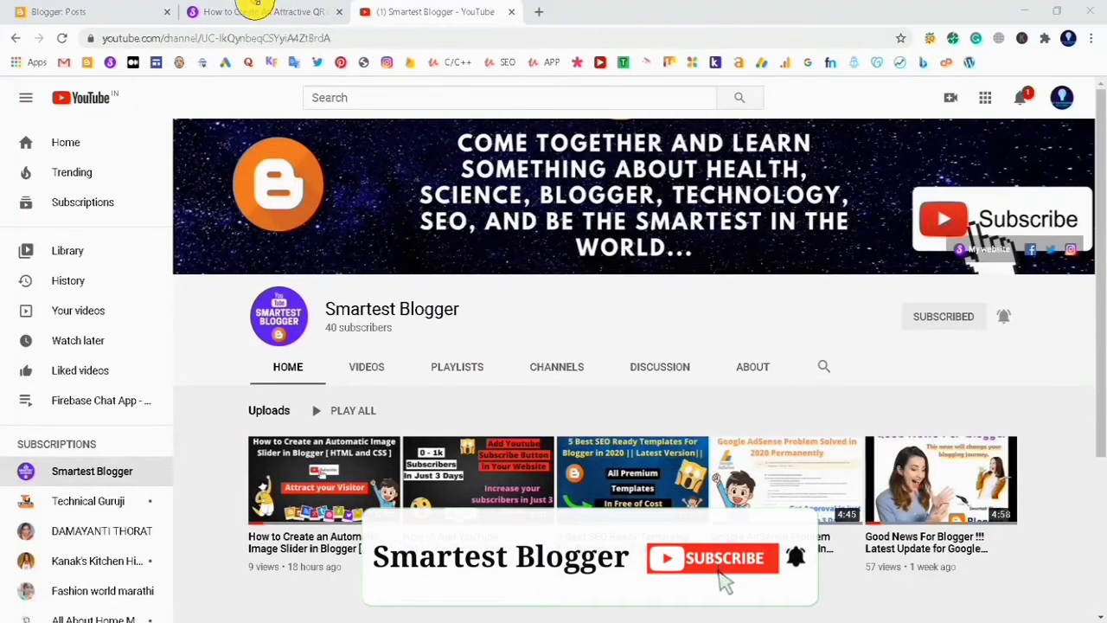
{"action": "left_click", "coordinate": [272, 13]}
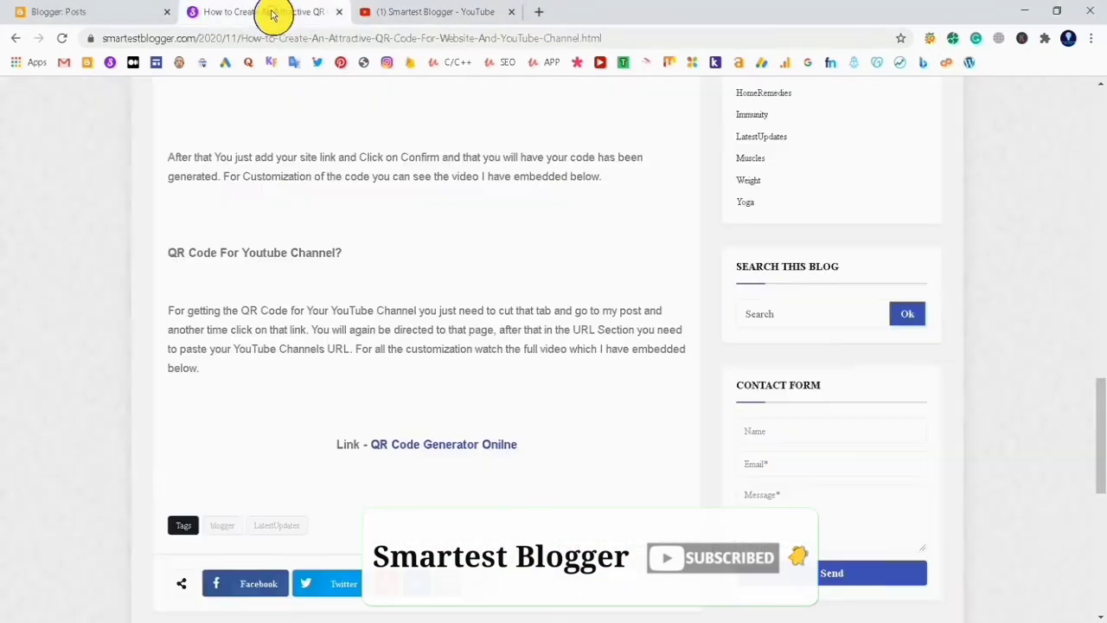
{"action": "scroll", "coordinate": [323, 260], "scroll_direction": "down", "scroll_amount": 6}
{"action": "scroll", "coordinate": [324, 262], "scroll_direction": "up", "scroll_amount": 4}
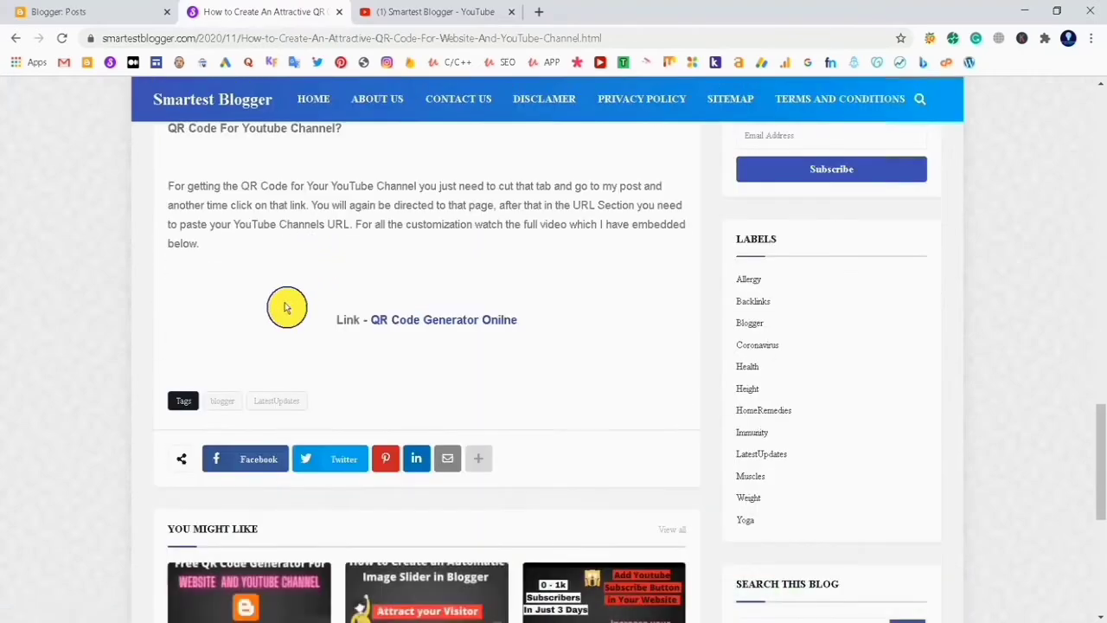
{"action": "left_click", "coordinate": [403, 322]}
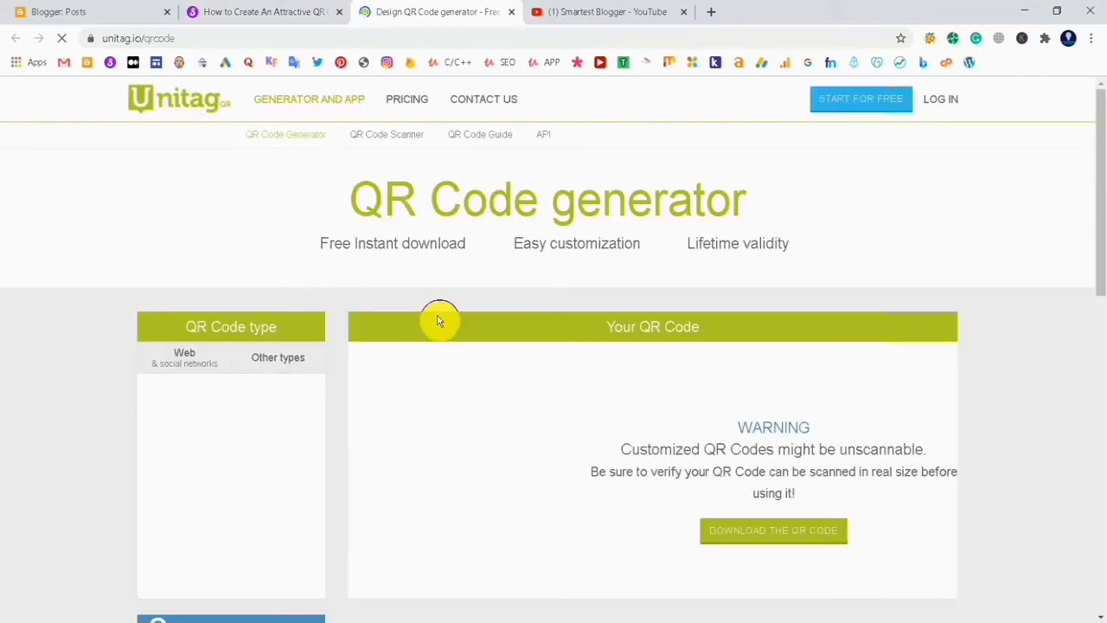
{"action": "scroll", "coordinate": [340, 314], "scroll_direction": "down", "scroll_amount": 2}
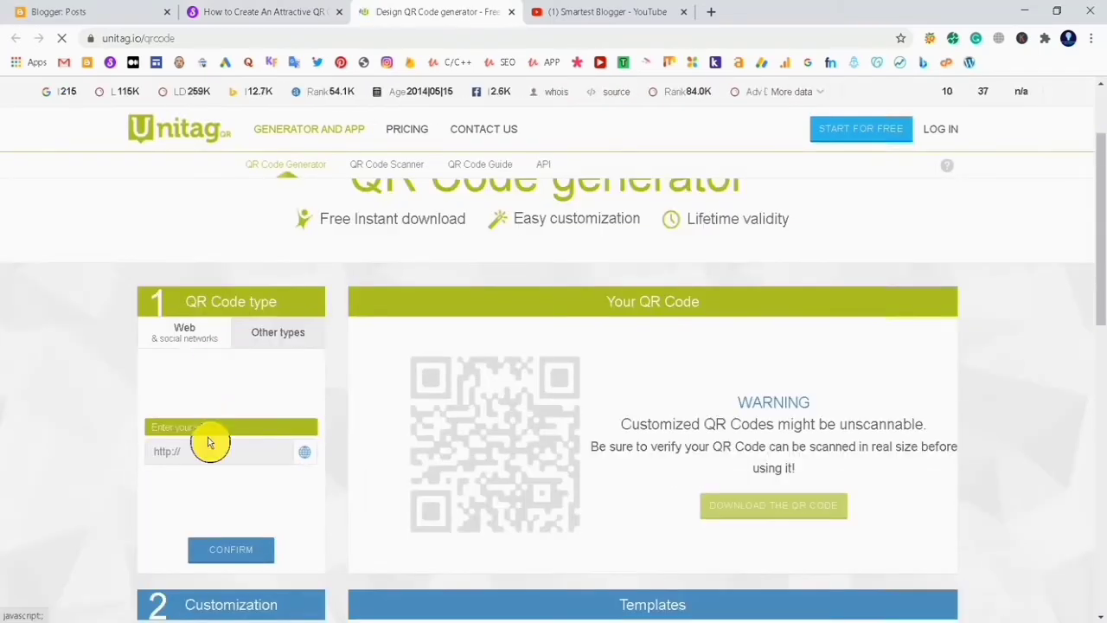
Copy the Smartest Blogger YouTube channel URL from its address bar and return to the generator tab
{"action": "left_click", "coordinate": [208, 443]}
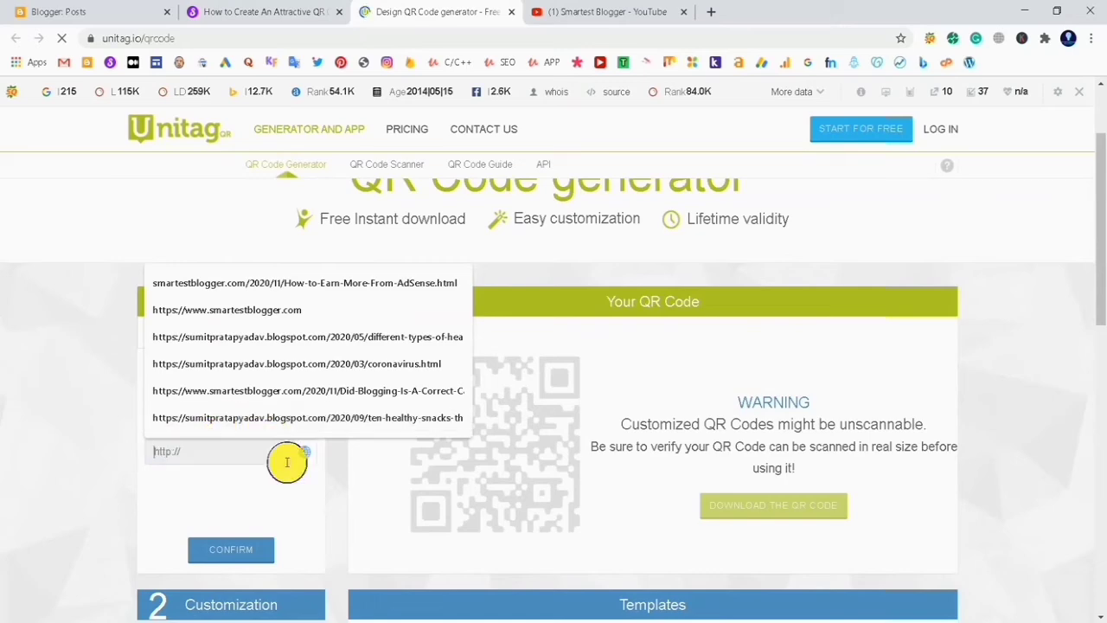
{"action": "left_click", "coordinate": [624, 4]}
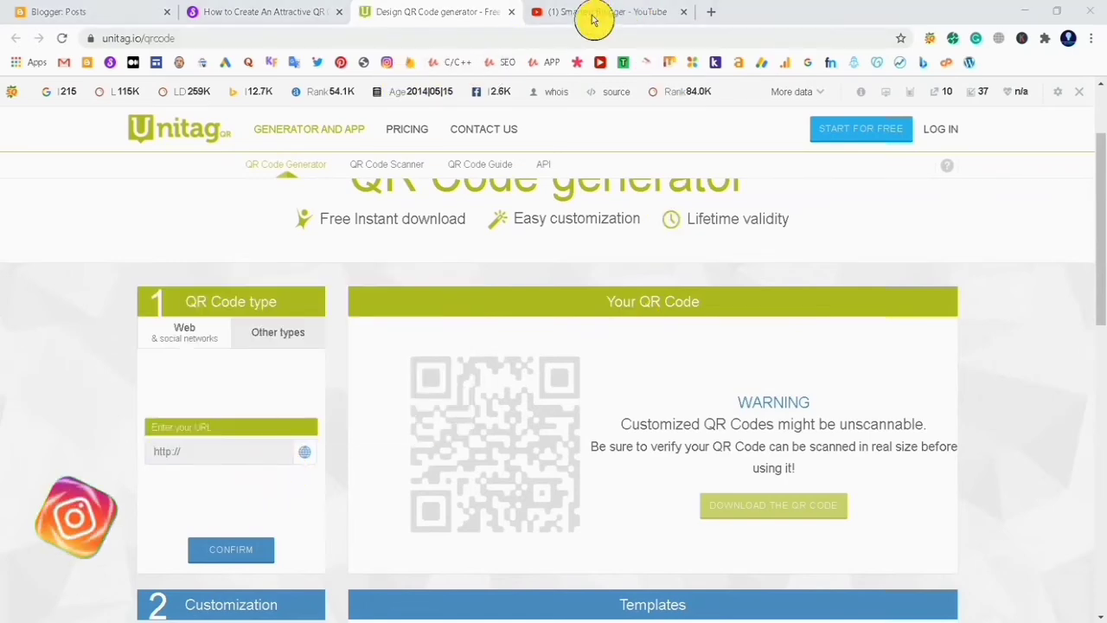
{"action": "left_click", "coordinate": [593, 19]}
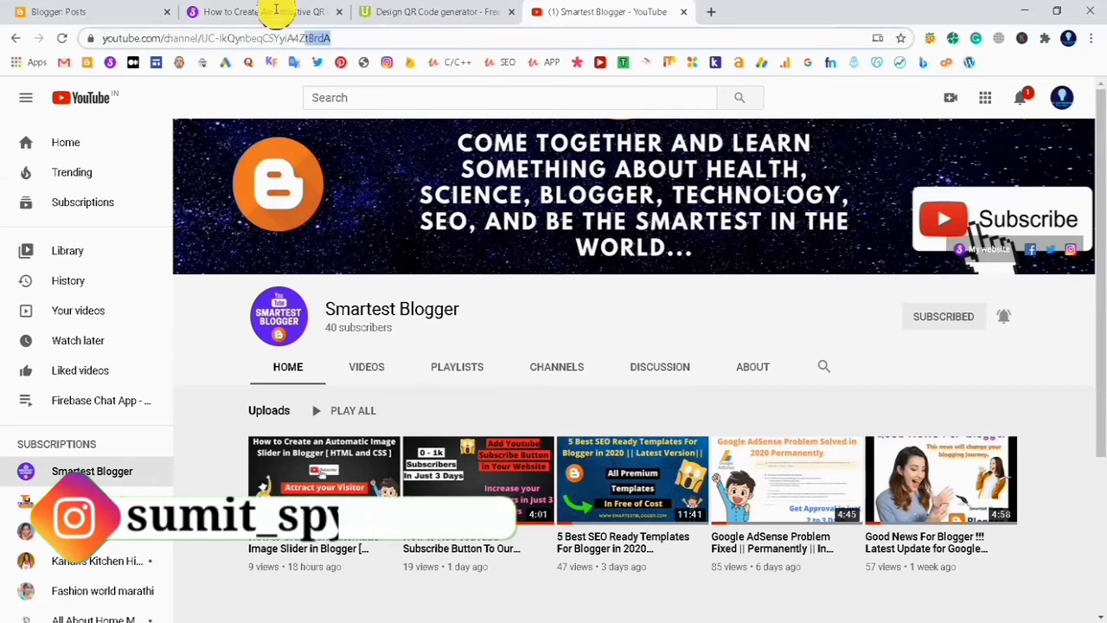
{"action": "left_click_drag", "start_coordinate": [276, 8], "coordinate": [151, 10]}
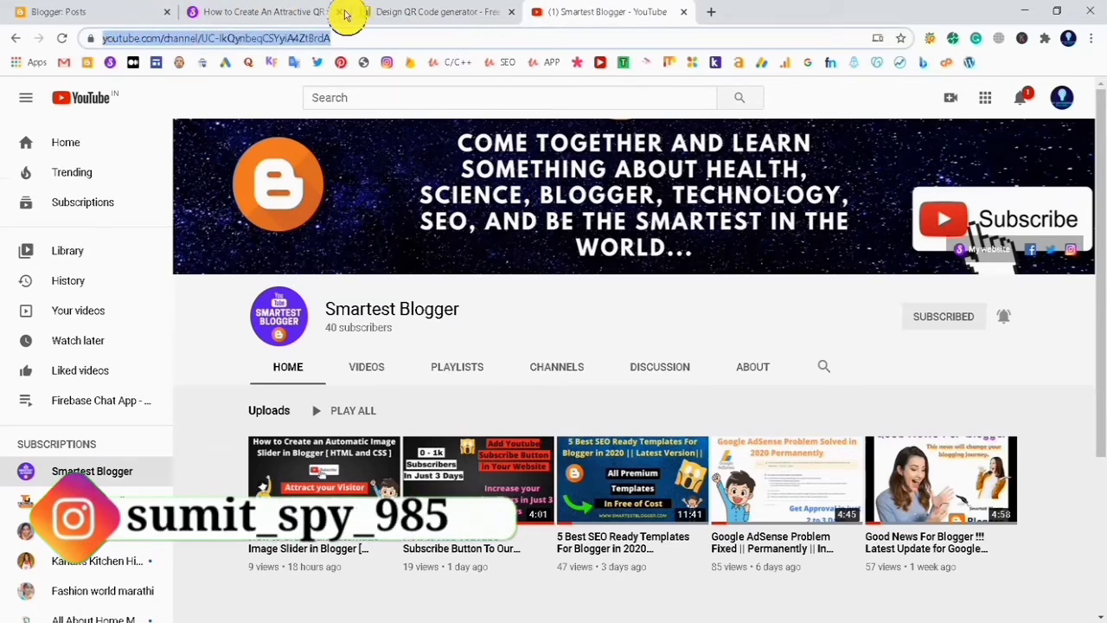
{"action": "left_click", "coordinate": [391, 12]}
Paste the YouTube channel URL into the URL field and confirm it to generate the QR code
{"action": "right_click", "coordinate": [177, 450]}
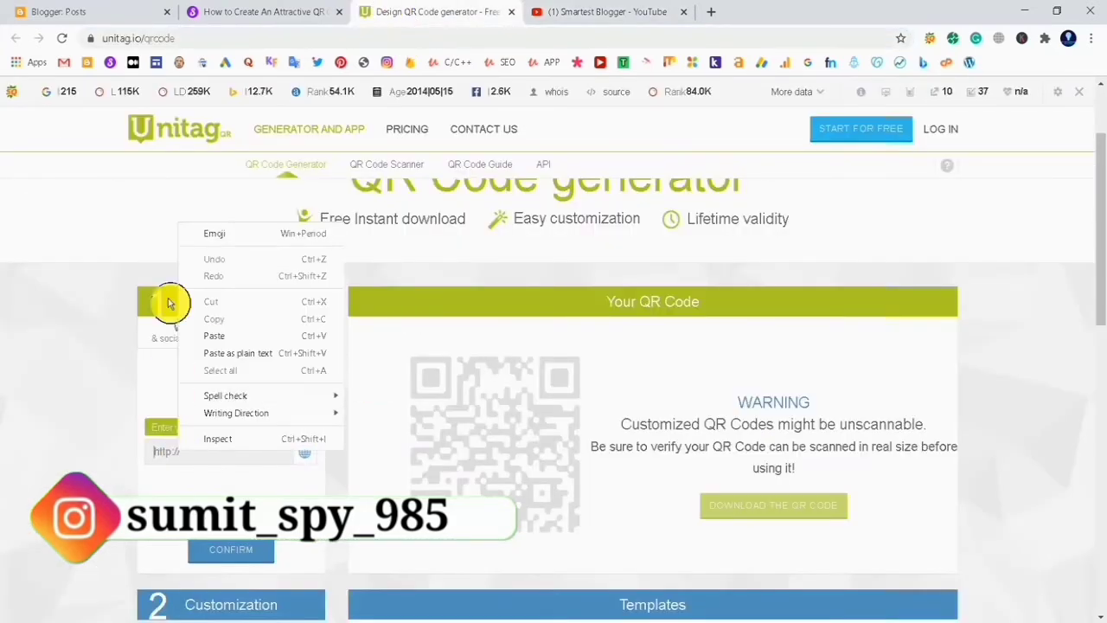
{"action": "left_click", "coordinate": [216, 333]}
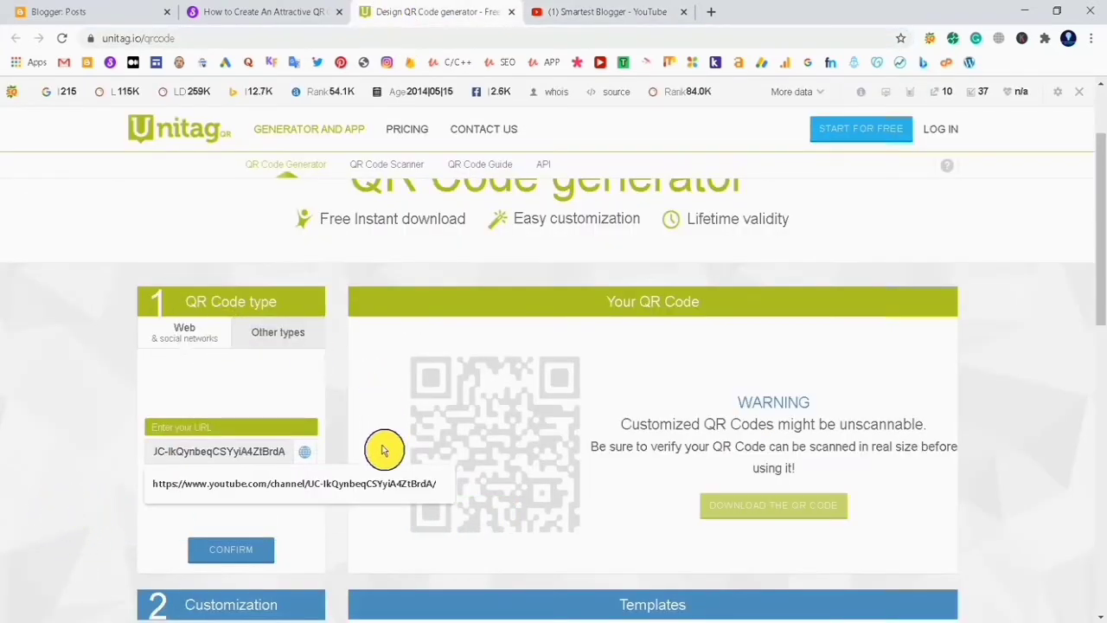
{"action": "left_click", "coordinate": [353, 501]}
{"action": "scroll", "coordinate": [269, 493], "scroll_direction": "down", "scroll_amount": 2}
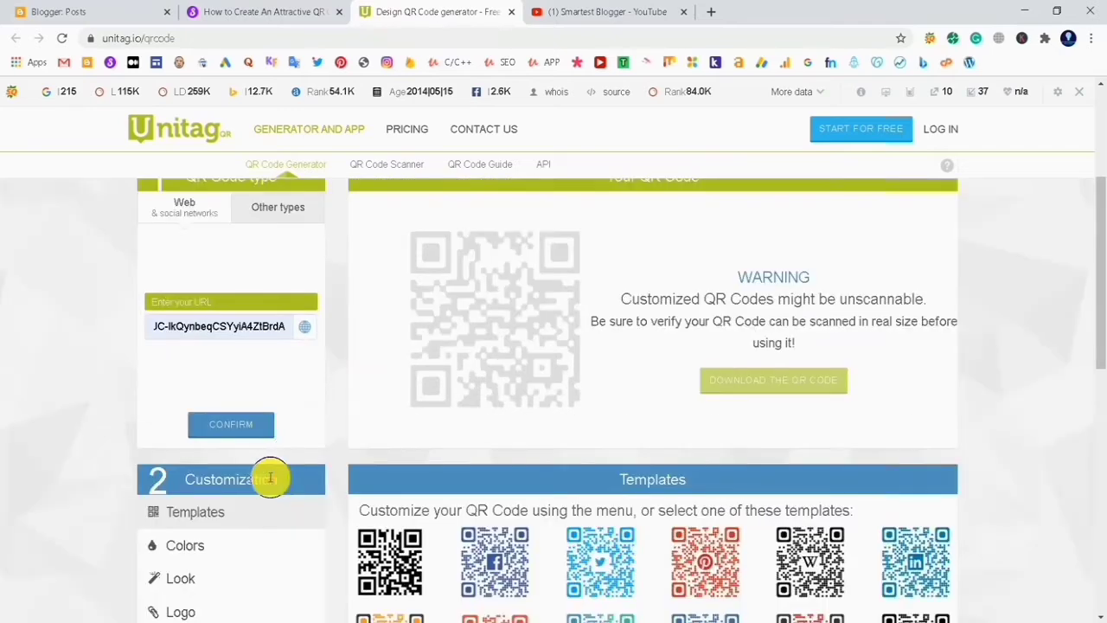
{"action": "left_click", "coordinate": [259, 424]}
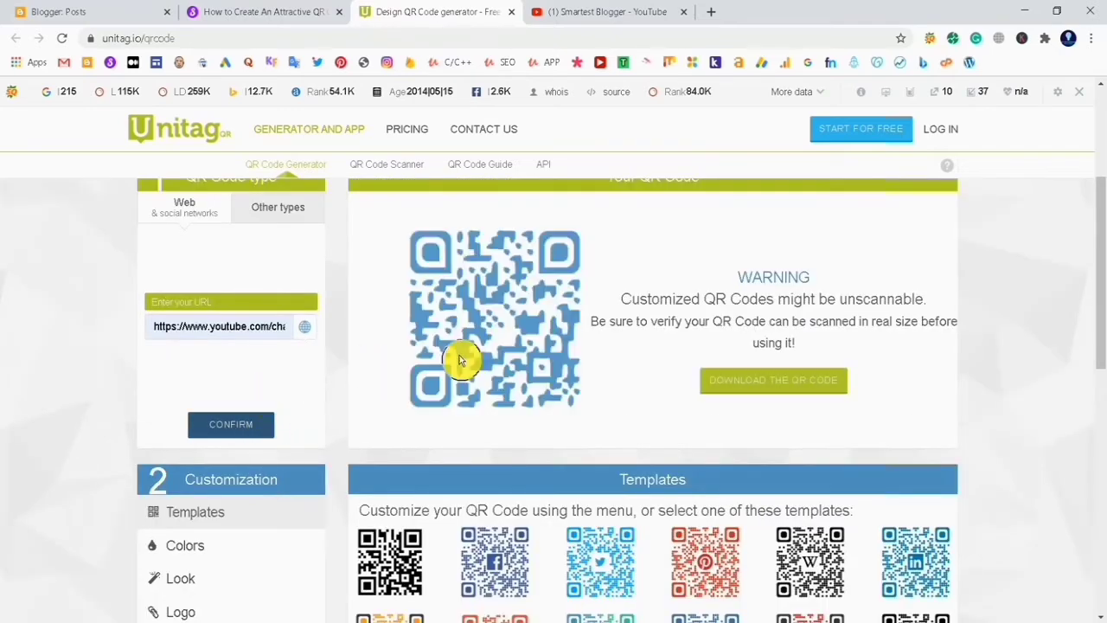
Apply the YouTube template to the QR code
{"action": "scroll", "coordinate": [566, 320], "scroll_direction": "down", "scroll_amount": 3}
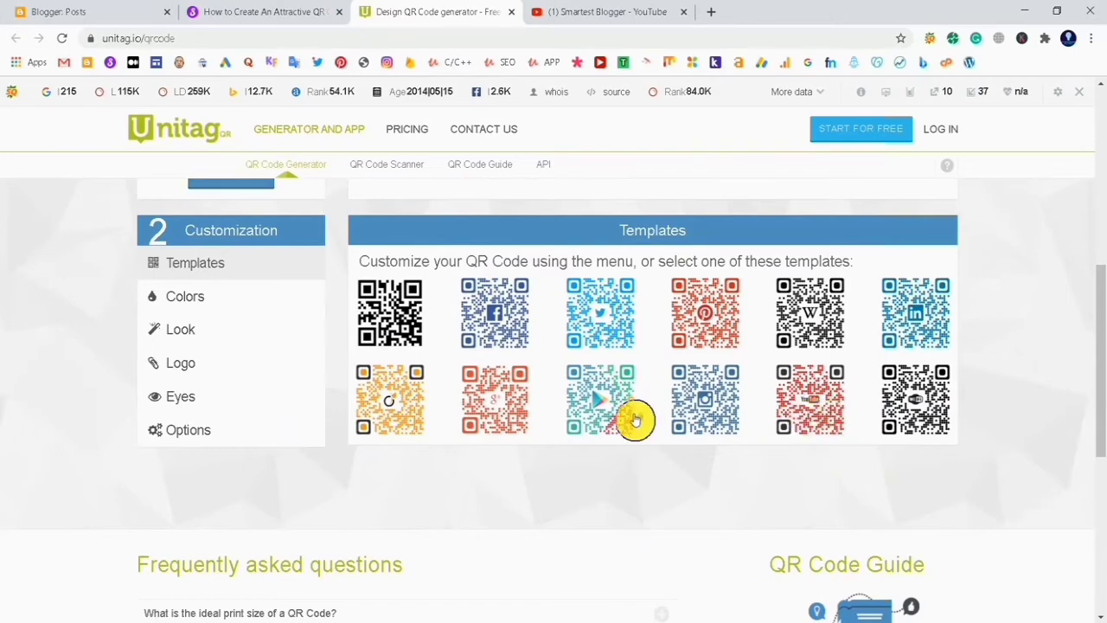
{"action": "scroll", "coordinate": [635, 420], "scroll_direction": "up", "scroll_amount": 3}
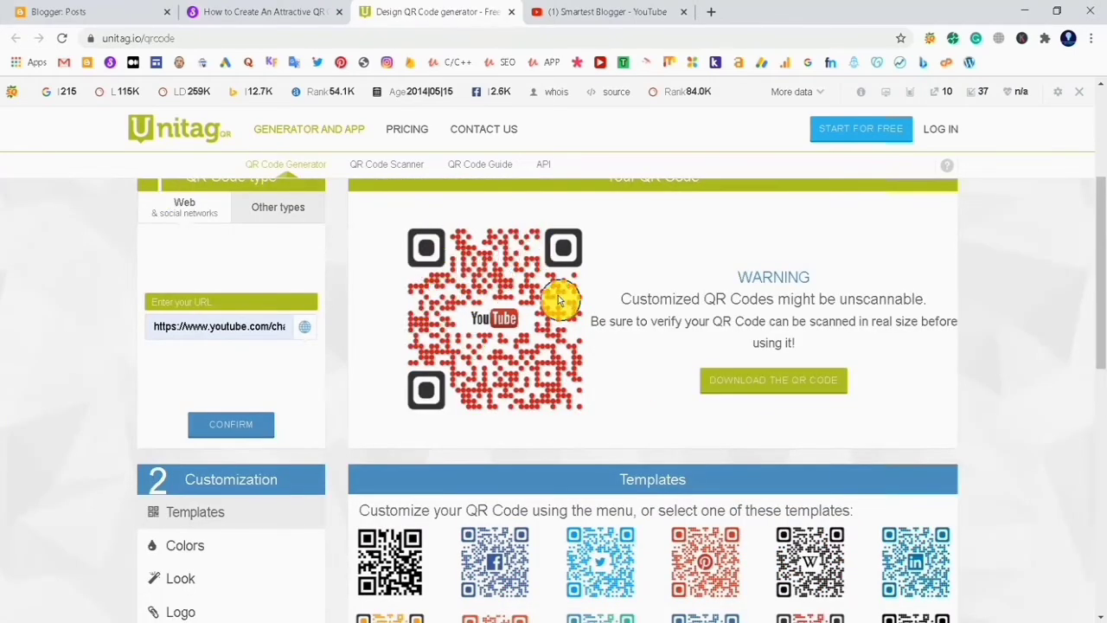
{"action": "scroll", "coordinate": [560, 313], "scroll_direction": "down", "scroll_amount": 1}
{"action": "scroll", "coordinate": [327, 400], "scroll_direction": "up", "scroll_amount": 1}
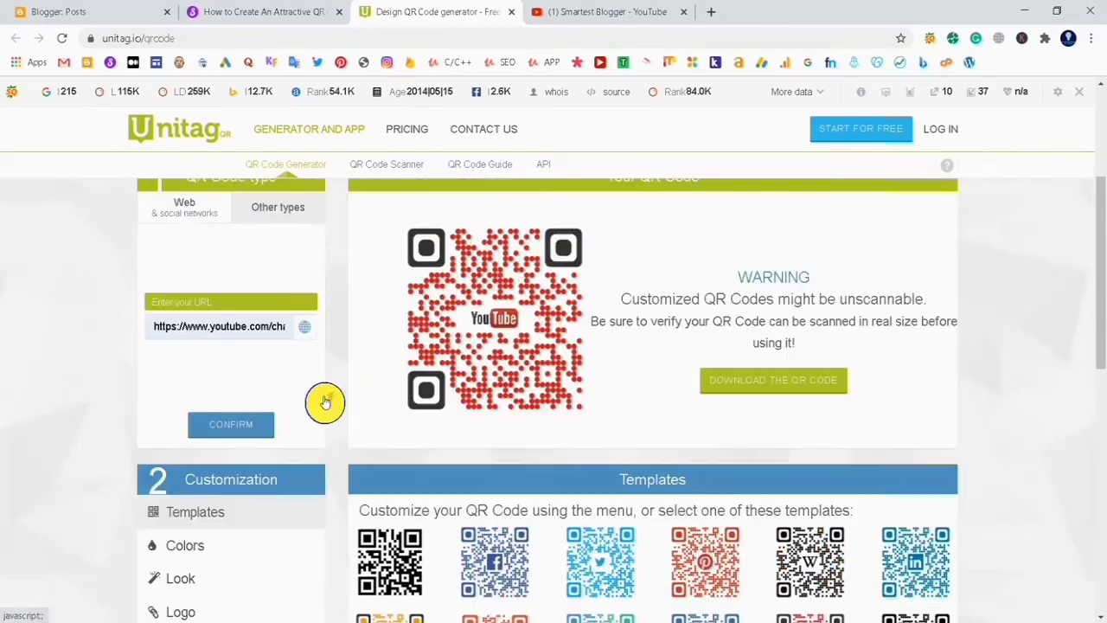
Open the Logo customization section and review the QR code preview
{"action": "scroll", "coordinate": [328, 395], "scroll_direction": "down", "scroll_amount": 1}
{"action": "left_click", "coordinate": [239, 487]}
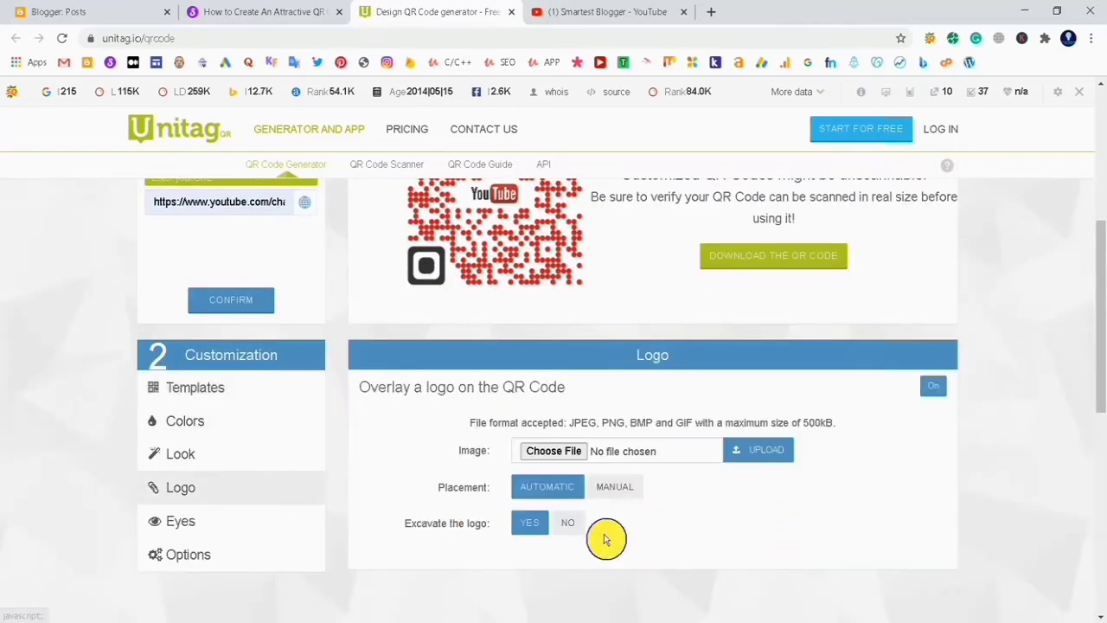
{"action": "scroll", "coordinate": [605, 536], "scroll_direction": "up", "scroll_amount": 1}
{"action": "scroll", "coordinate": [605, 534], "scroll_direction": "up", "scroll_amount": 1}
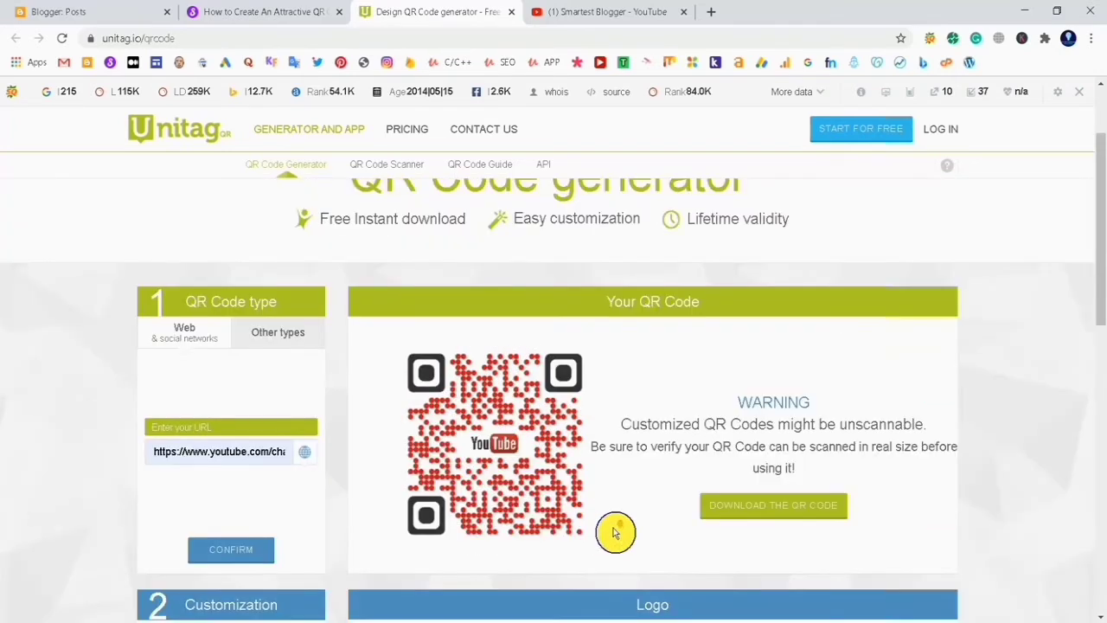
Browse the Colors, Logo and Look customization sections and scroll through the available module and eye styles
{"action": "scroll", "coordinate": [614, 532], "scroll_direction": "down", "scroll_amount": 2}
{"action": "left_click", "coordinate": [216, 433]}
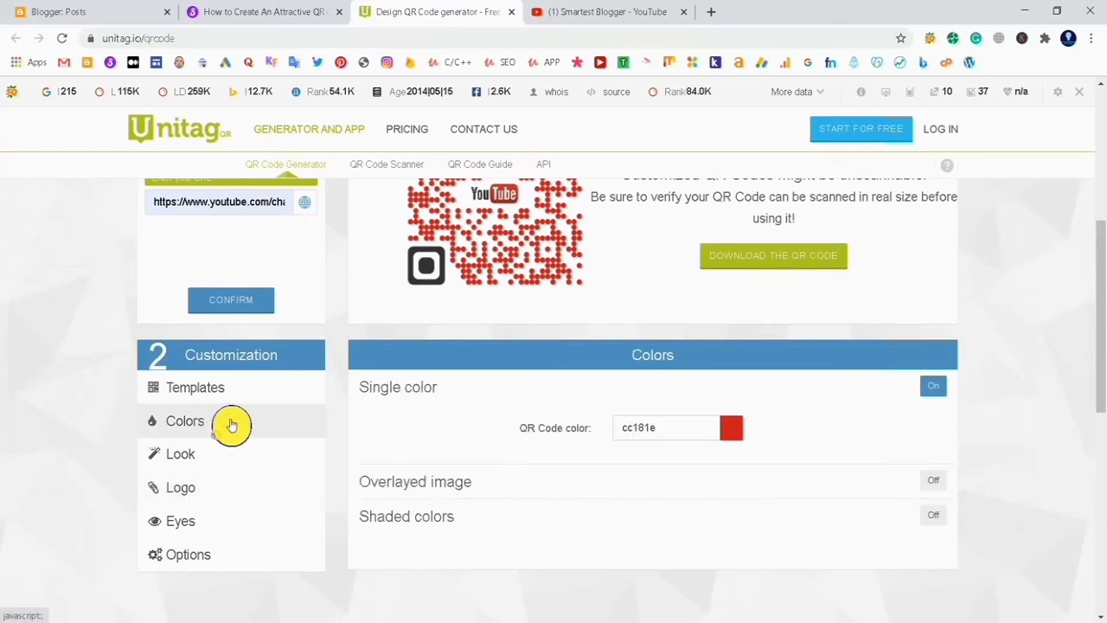
{"action": "left_click", "coordinate": [214, 455]}
{"action": "left_click", "coordinate": [176, 491]}
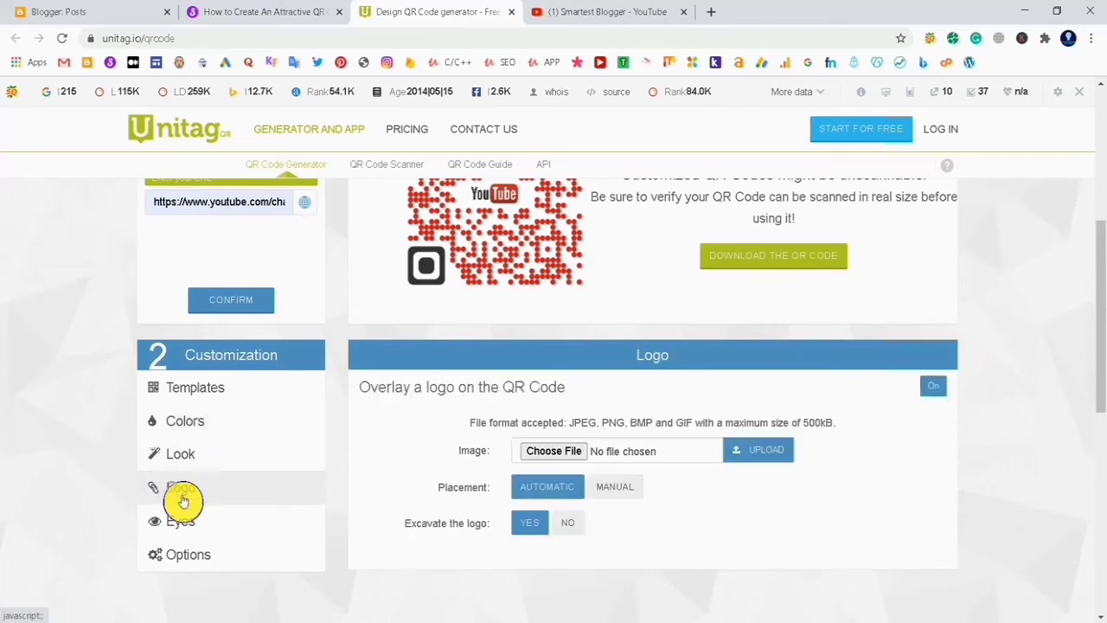
{"action": "left_click", "coordinate": [226, 465]}
{"action": "scroll", "coordinate": [505, 502], "scroll_direction": "down", "scroll_amount": 8}
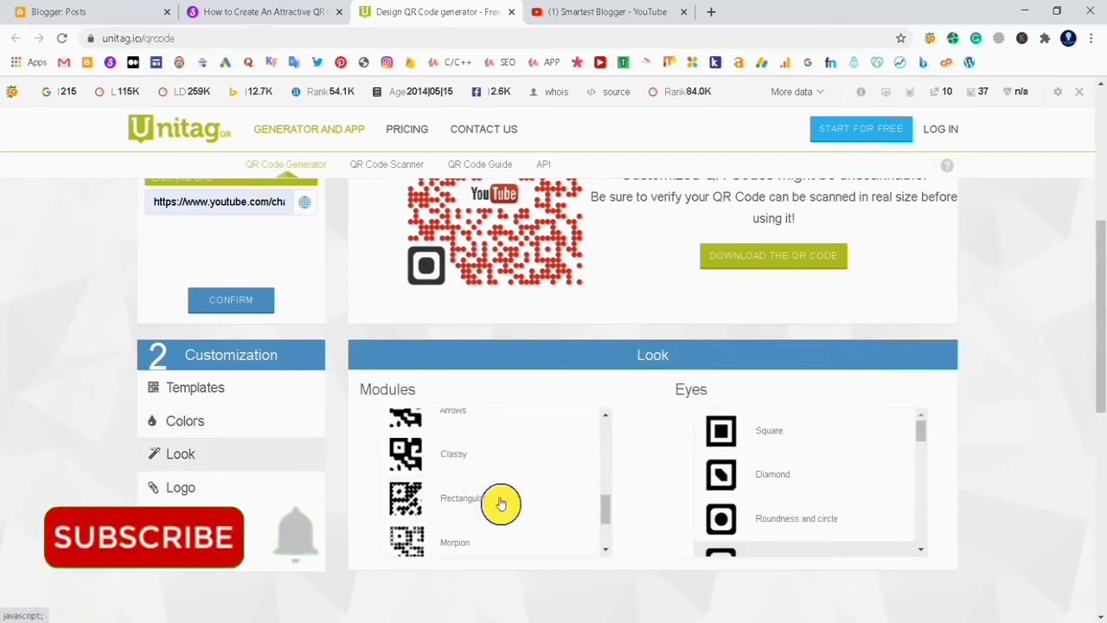
{"action": "scroll", "coordinate": [499, 506], "scroll_direction": "up", "scroll_amount": 8}
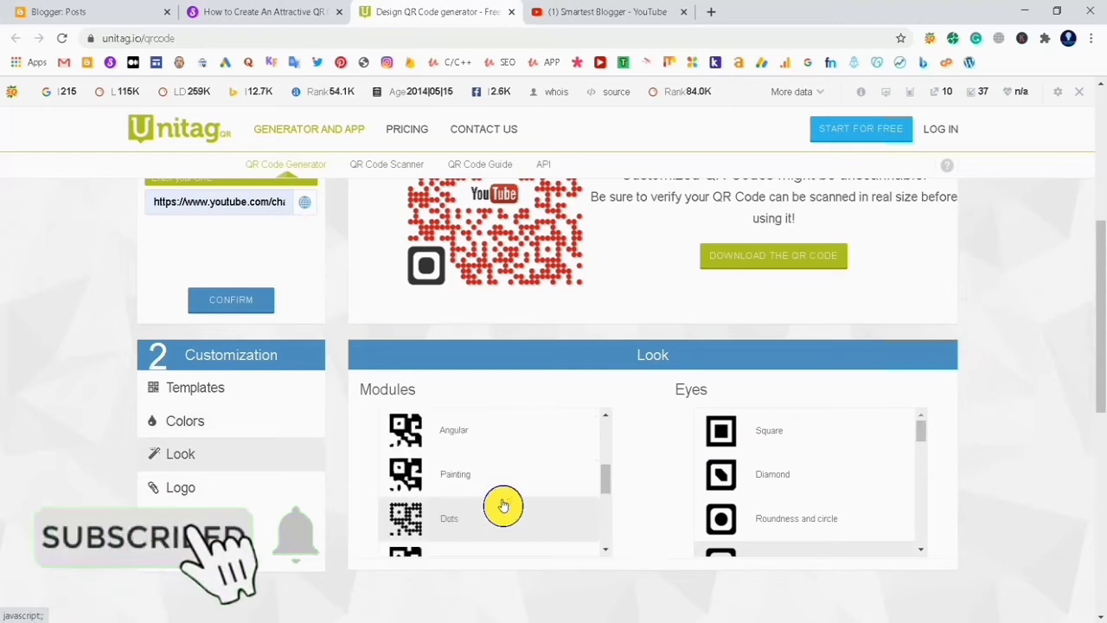
{"action": "scroll", "coordinate": [721, 476], "scroll_direction": "down", "scroll_amount": 5}
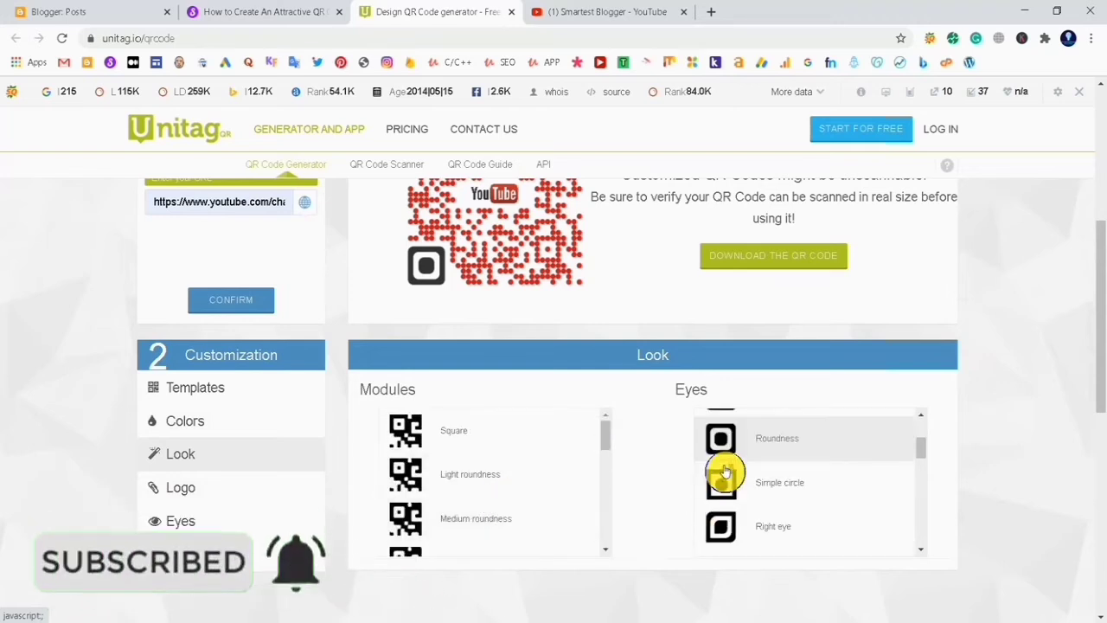
{"action": "scroll", "coordinate": [724, 471], "scroll_direction": "down", "scroll_amount": 3}
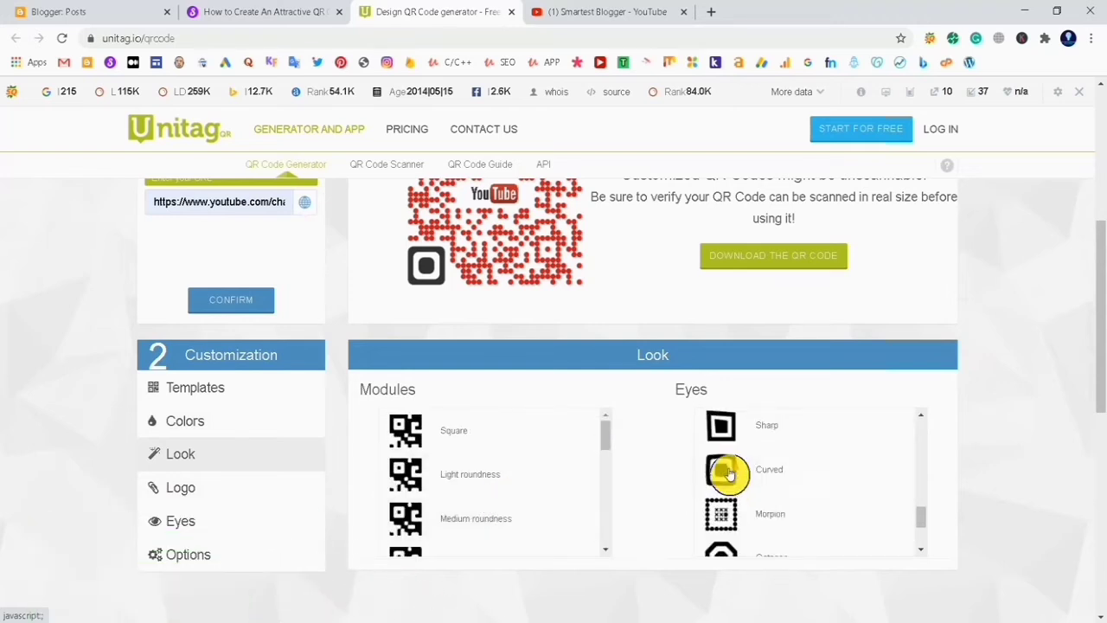
{"action": "scroll", "coordinate": [731, 472], "scroll_direction": "up", "scroll_amount": 2}
Apply the Dots eye style to the QR code and check the preview
{"action": "left_click", "coordinate": [747, 466]}
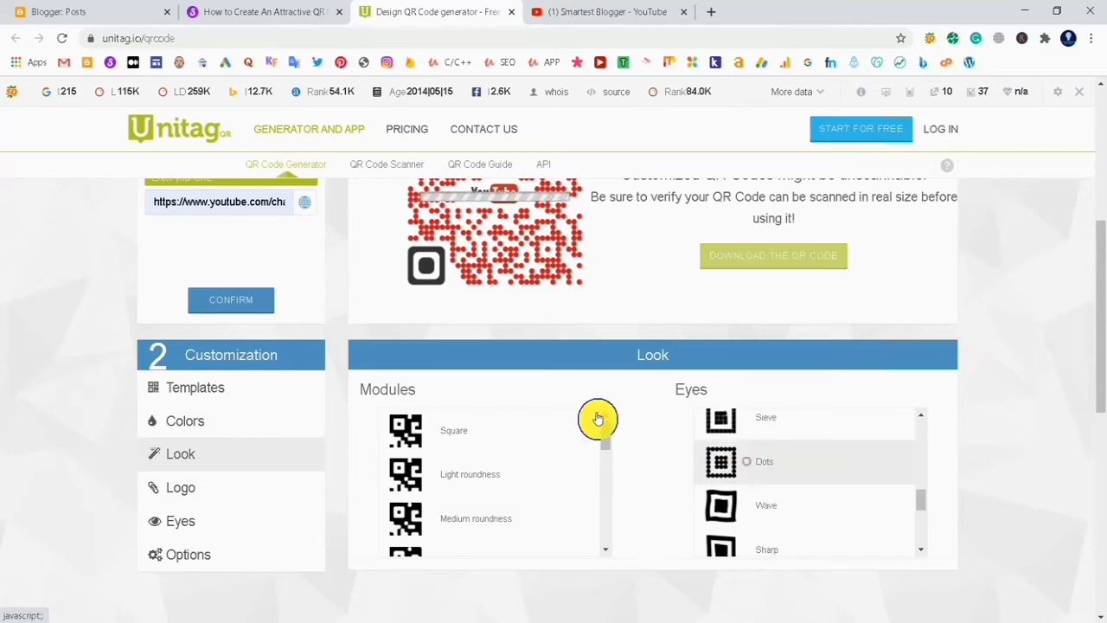
{"action": "scroll", "coordinate": [597, 420], "scroll_direction": "up", "scroll_amount": 3}
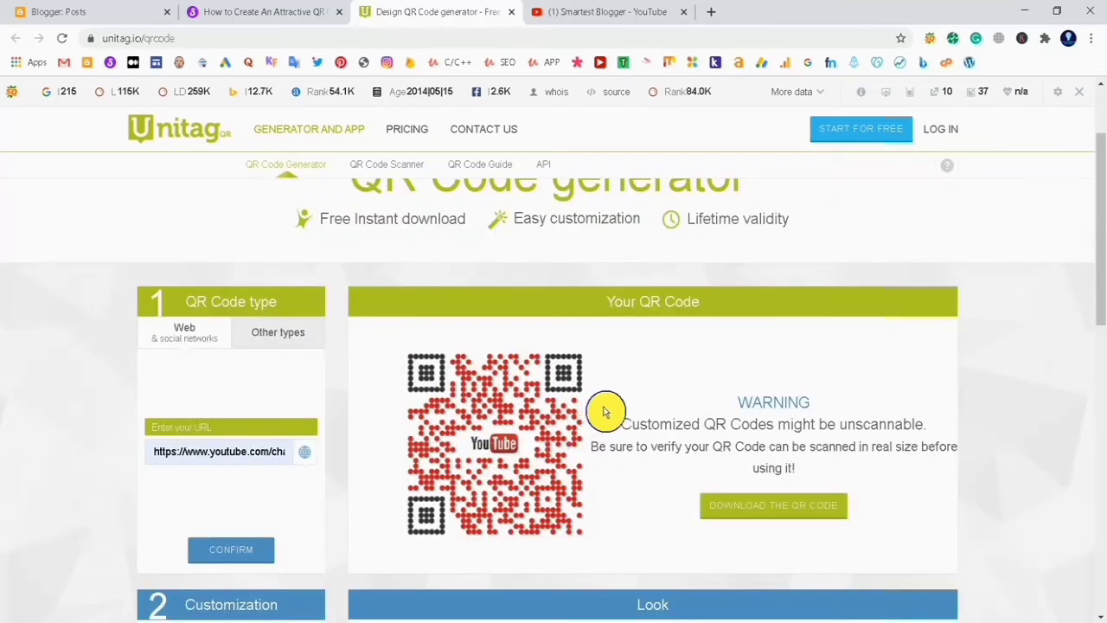
{"action": "scroll", "coordinate": [606, 412], "scroll_direction": "down", "scroll_amount": 3}
Apply the Grid eye style to the QR code and check the preview
{"action": "scroll", "coordinate": [761, 458], "scroll_direction": "down", "scroll_amount": 5}
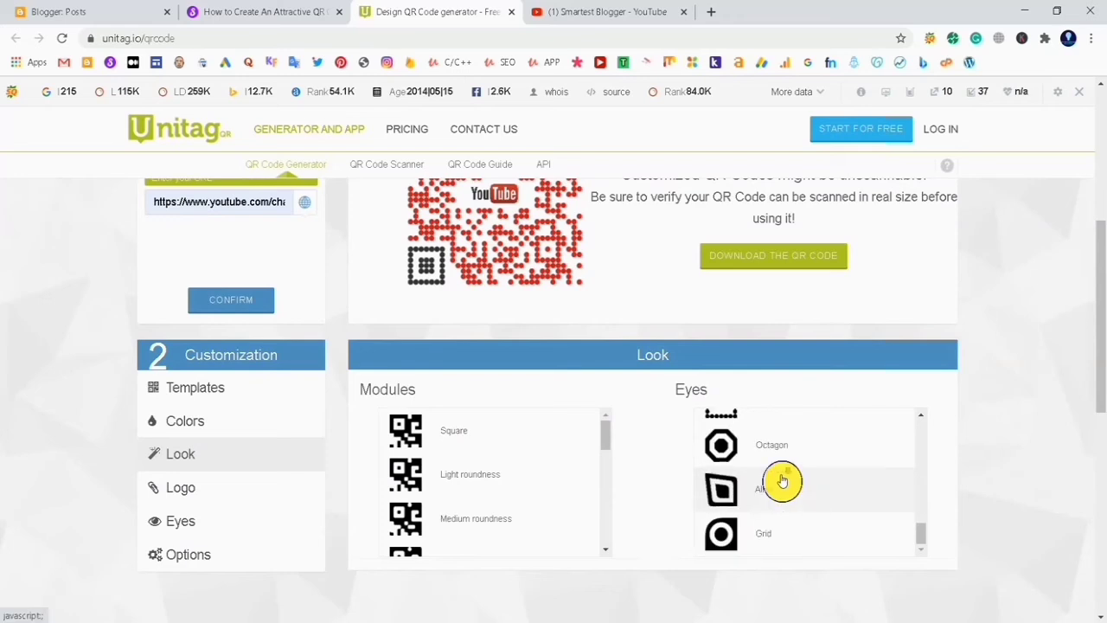
{"action": "left_click", "coordinate": [778, 520]}
{"action": "scroll", "coordinate": [658, 344], "scroll_direction": "up", "scroll_amount": 3}
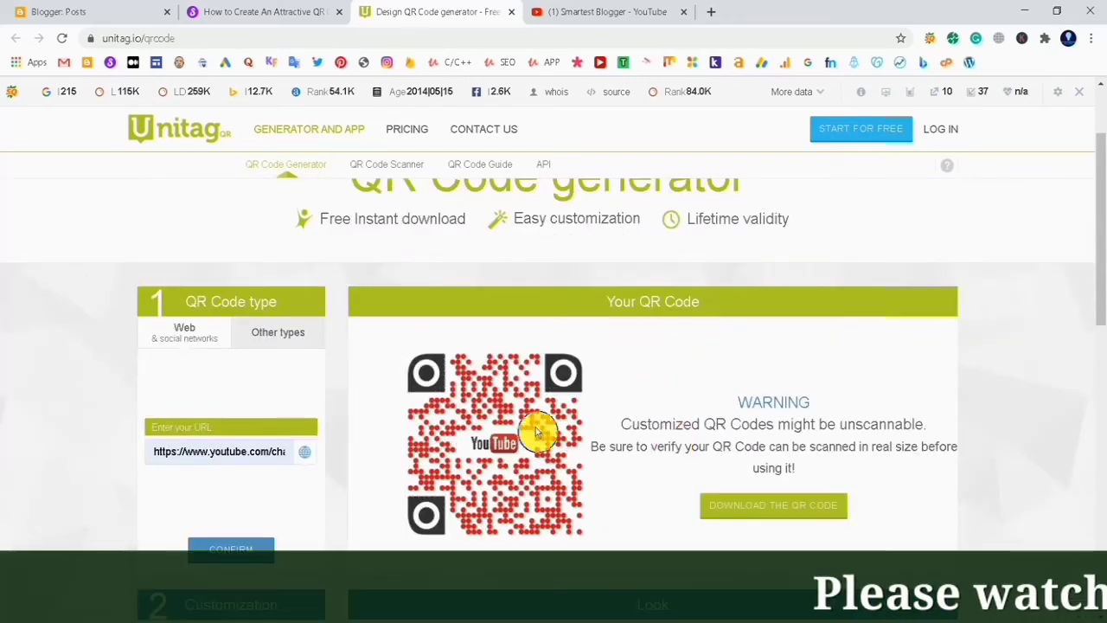
Download the customized YouTube QR code, moving past the sharing prompt to the download option
{"action": "left_click", "coordinate": [747, 506]}
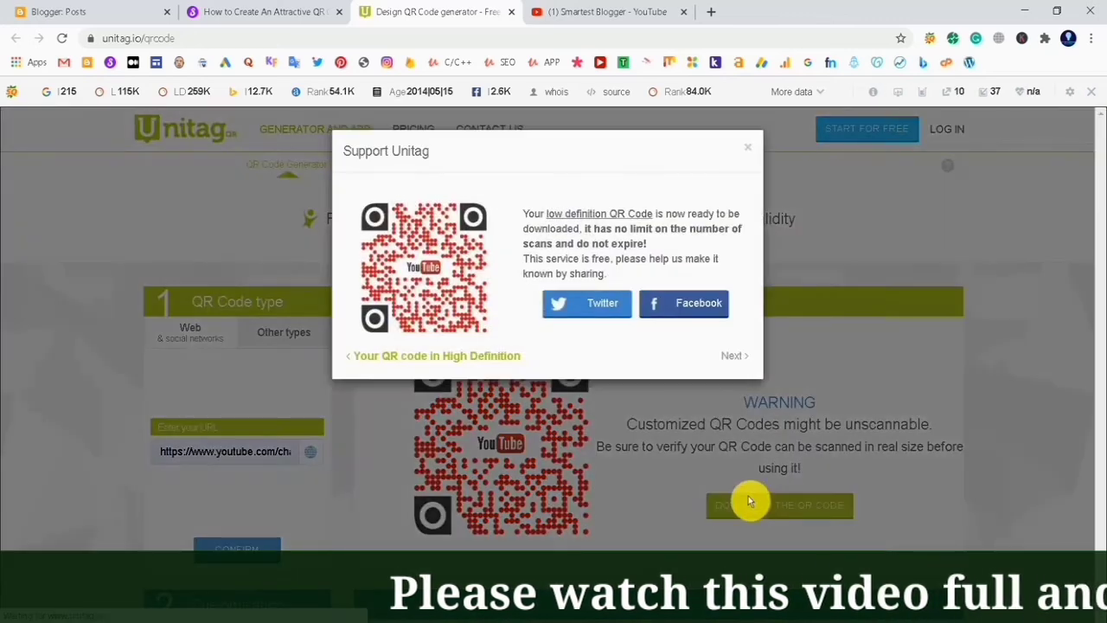
{"action": "left_click", "coordinate": [727, 355]}
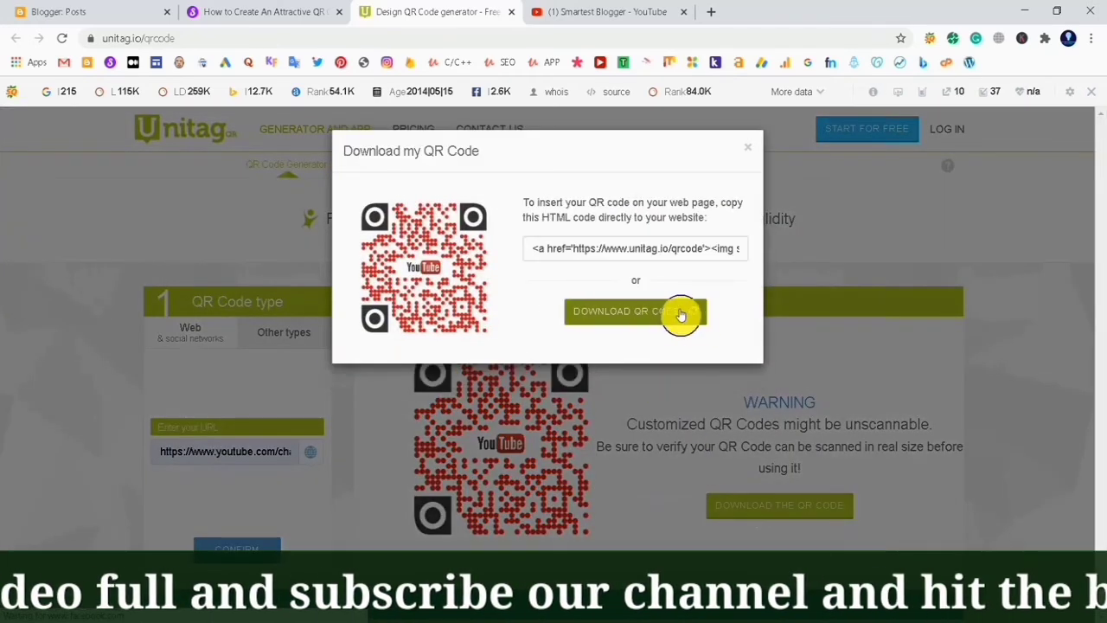
{"action": "left_click", "coordinate": [696, 320]}
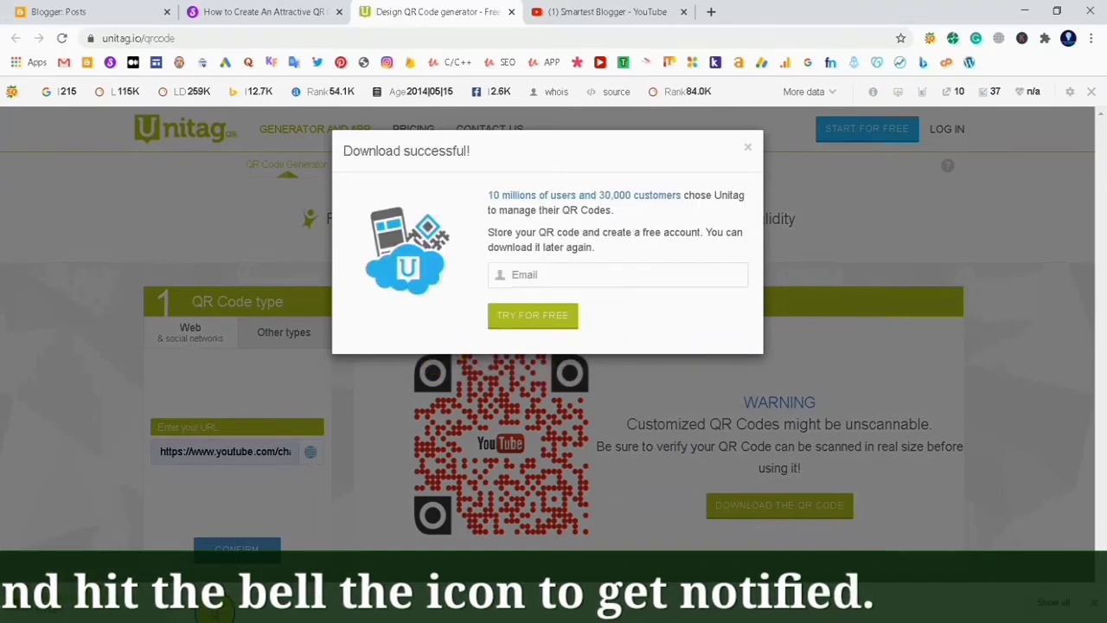
Open the browser's downloads list and show the new QR code ZIP in its folder, maximizing the file window
{"action": "left_click", "coordinate": [1052, 603]}
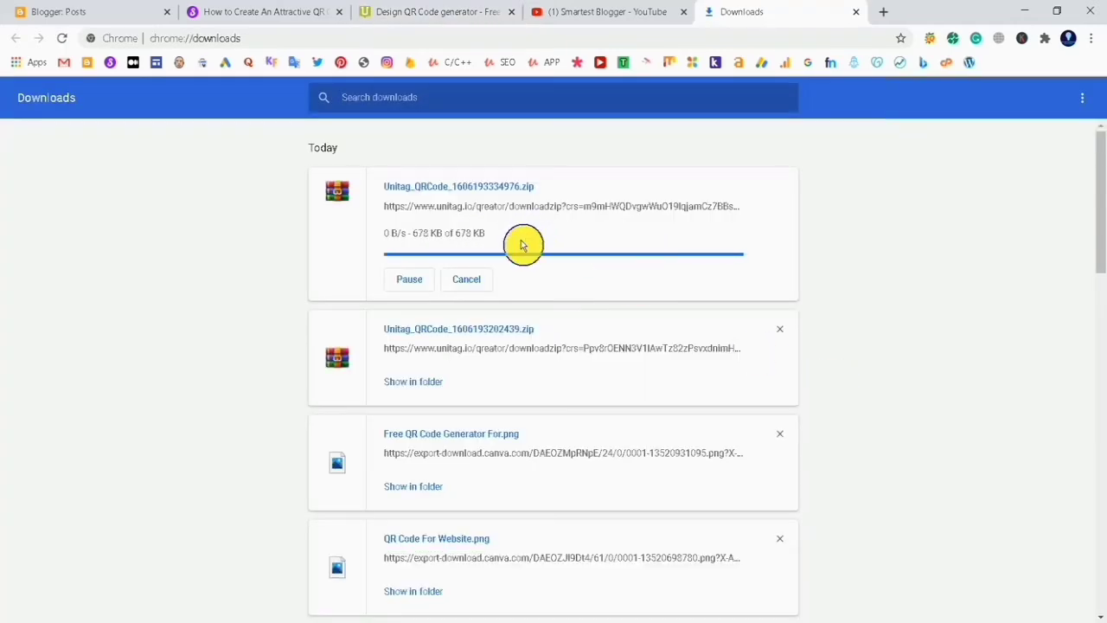
{"action": "left_click", "coordinate": [442, 242]}
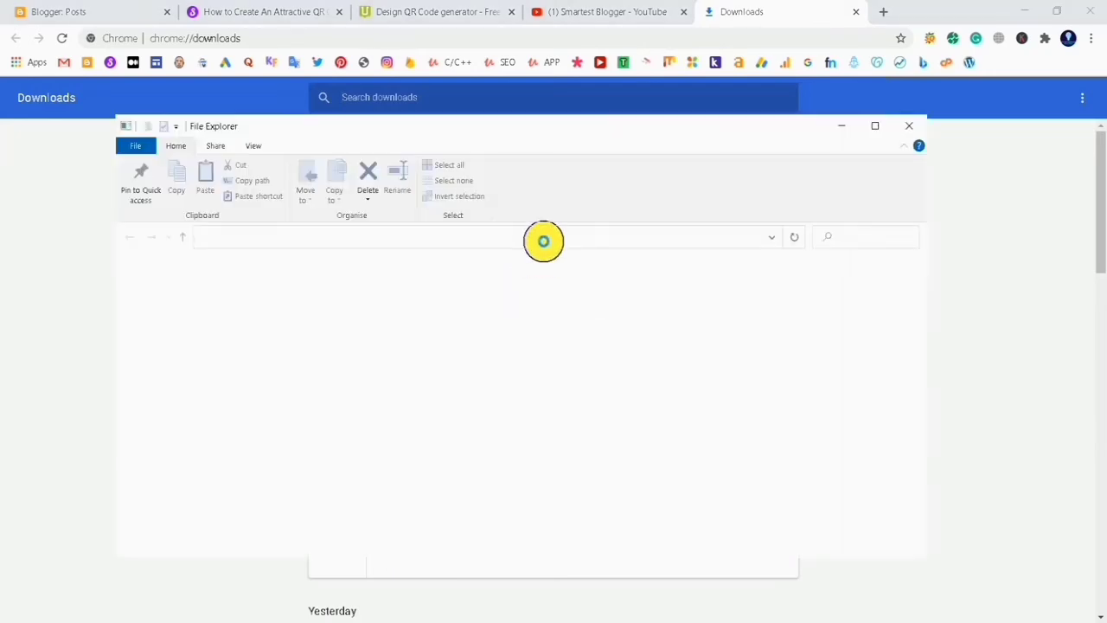
{"action": "left_click", "coordinate": [877, 127]}
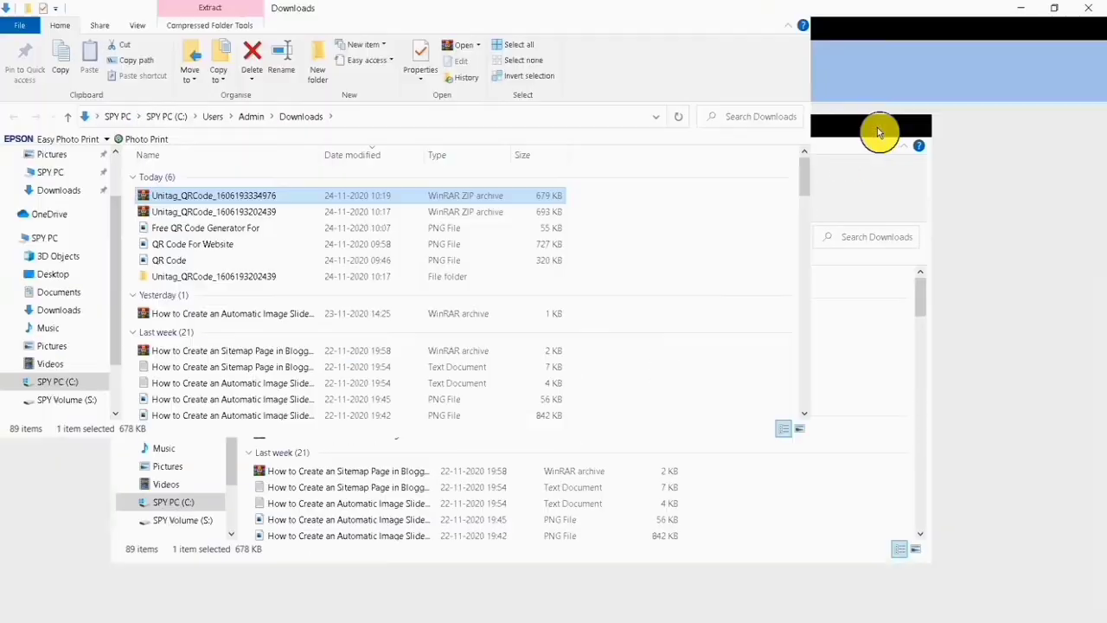
Extract the newest Unitag_QRCode ZIP archive into the Downloads folder
{"action": "right_click", "coordinate": [268, 195]}
{"action": "left_click", "coordinate": [323, 286]}
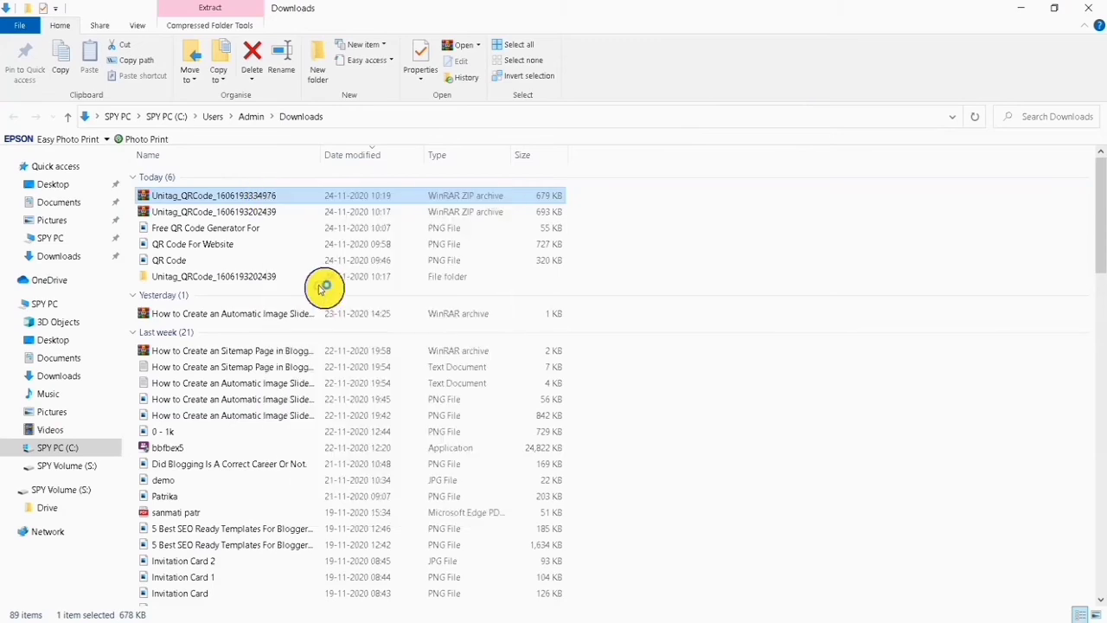
{"action": "right_click", "coordinate": [677, 245]}
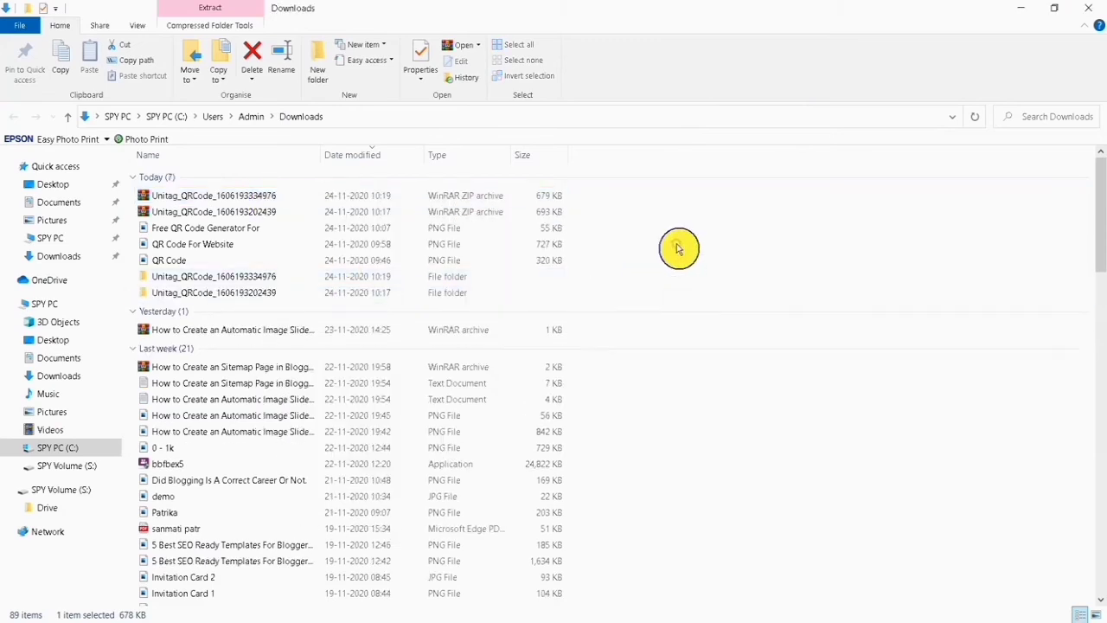
{"action": "left_click", "coordinate": [711, 301]}
{"action": "left_click", "coordinate": [266, 295]}
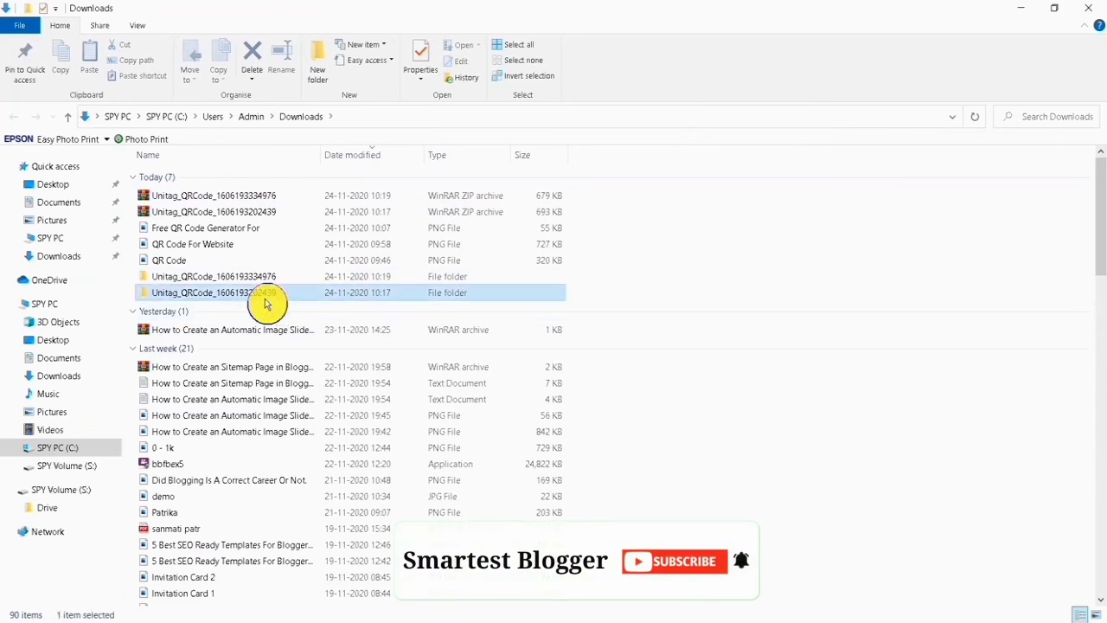
Open the earlier Unitag_QRCode folder, view its QR image, and return to Downloads
{"action": "double_click", "coordinate": [266, 301]}
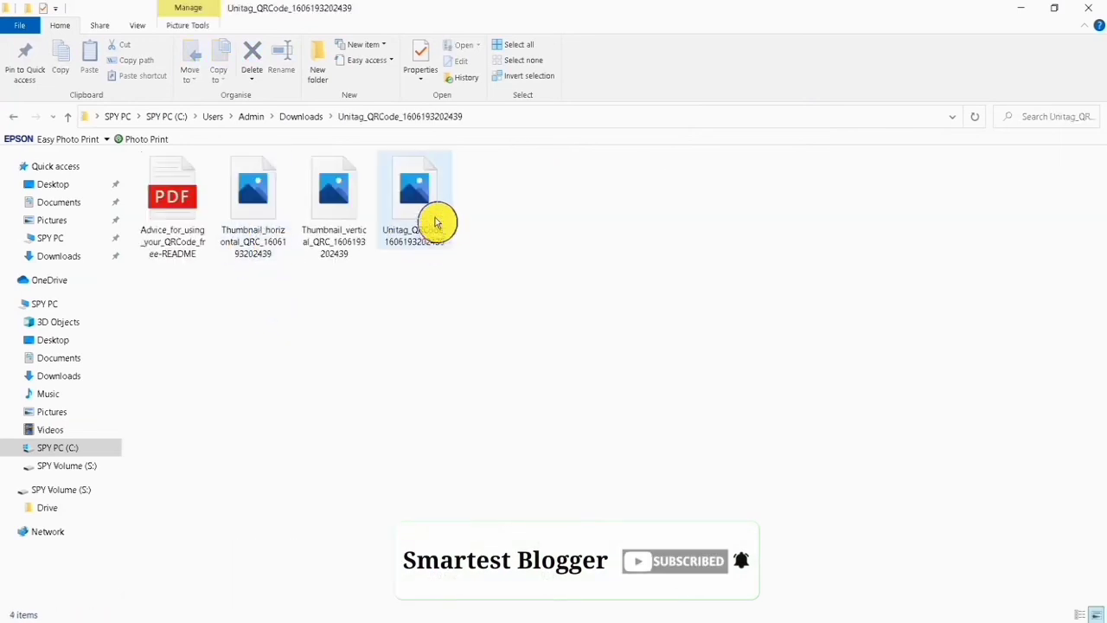
{"action": "left_click", "coordinate": [428, 198]}
{"action": "double_click", "coordinate": [394, 215]}
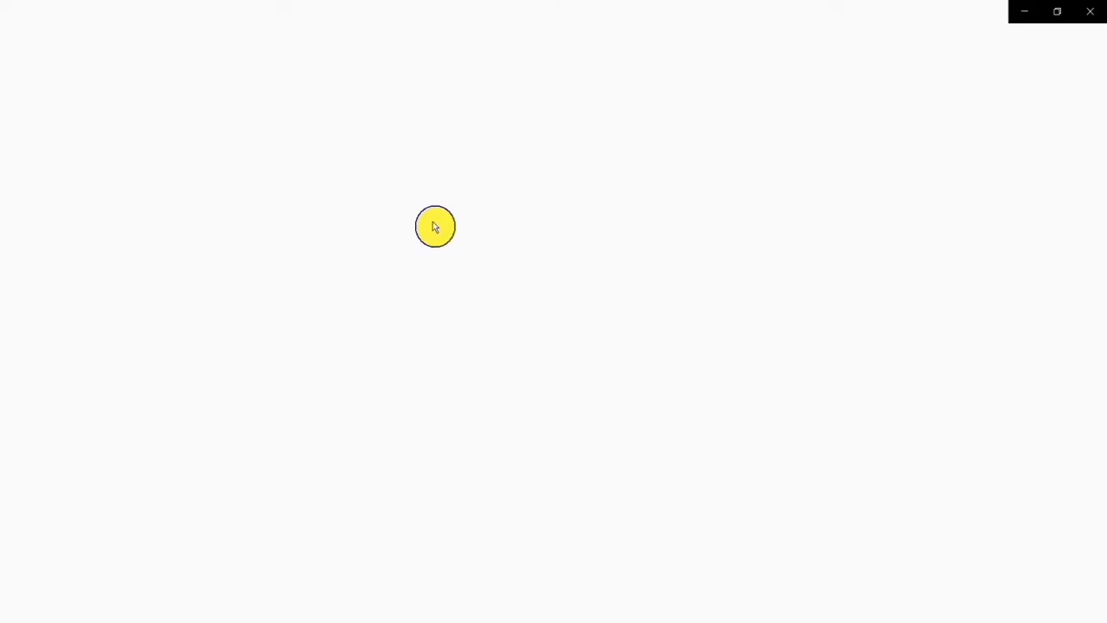
{"action": "left_click", "coordinate": [1090, 12]}
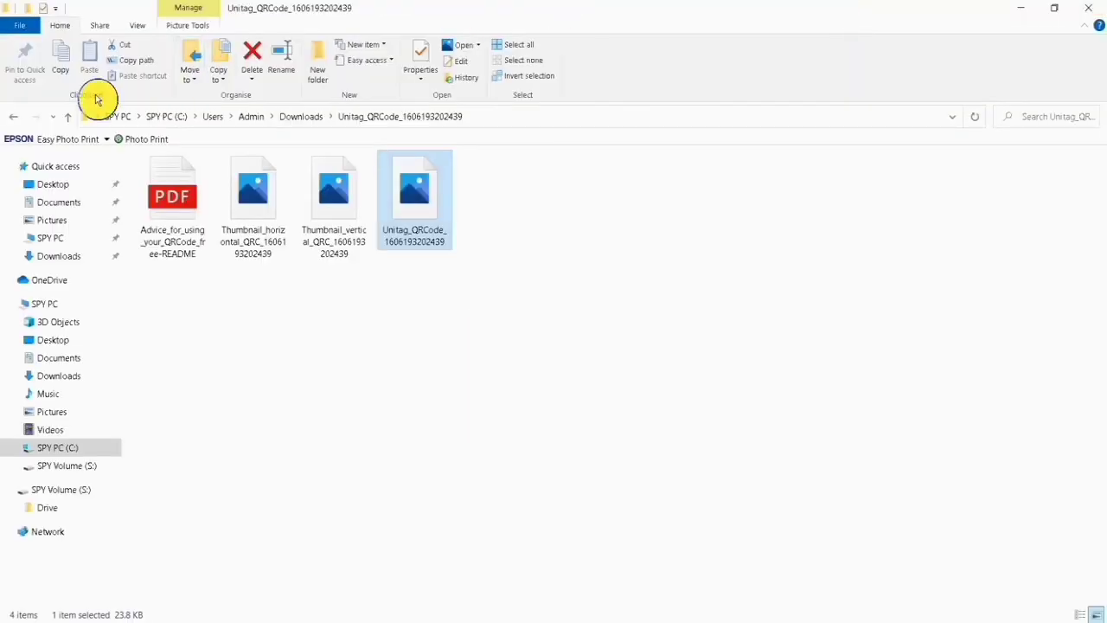
{"action": "left_click", "coordinate": [13, 118]}
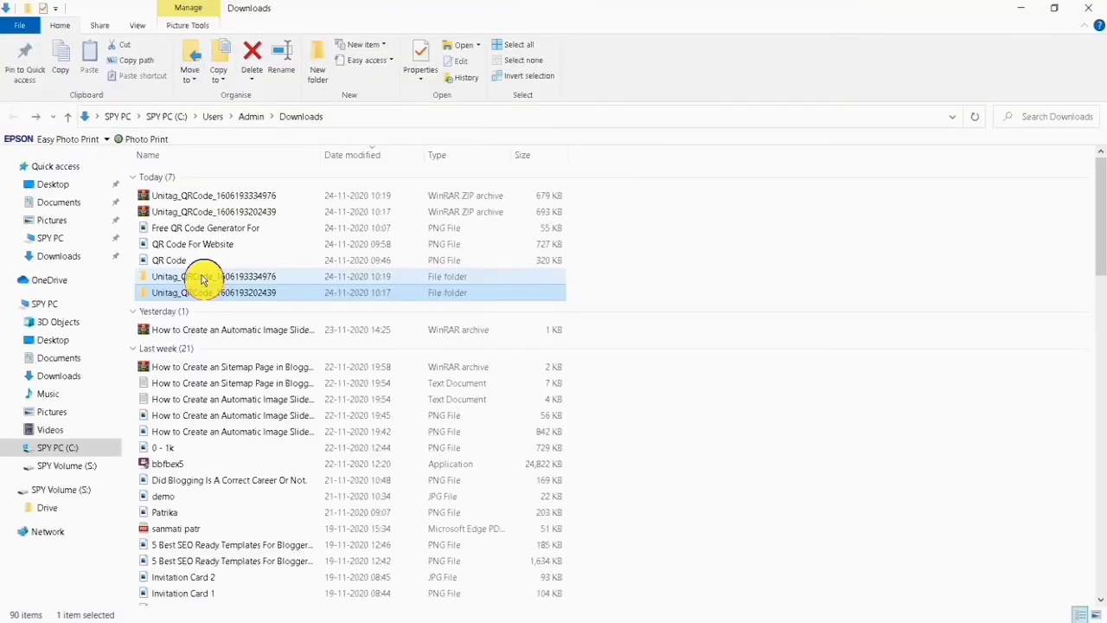
Open the newly extracted folder and view the YouTube QR image plus its vertical and horizontal thumbnails
{"action": "left_click", "coordinate": [203, 276]}
{"action": "double_click", "coordinate": [203, 277]}
{"action": "left_click", "coordinate": [412, 206]}
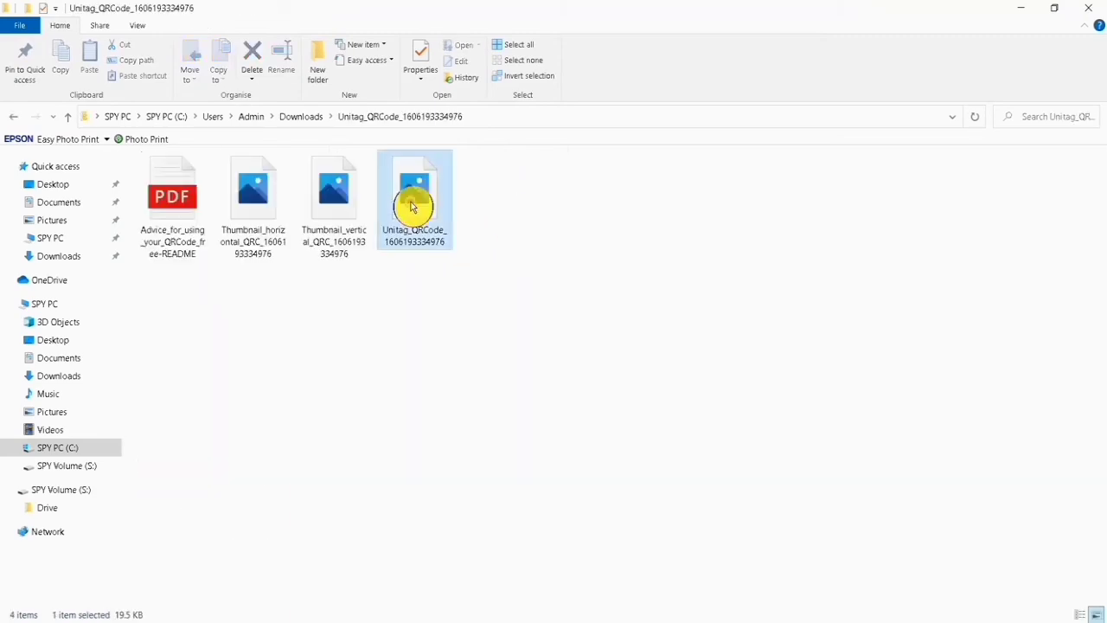
{"action": "double_click", "coordinate": [415, 200]}
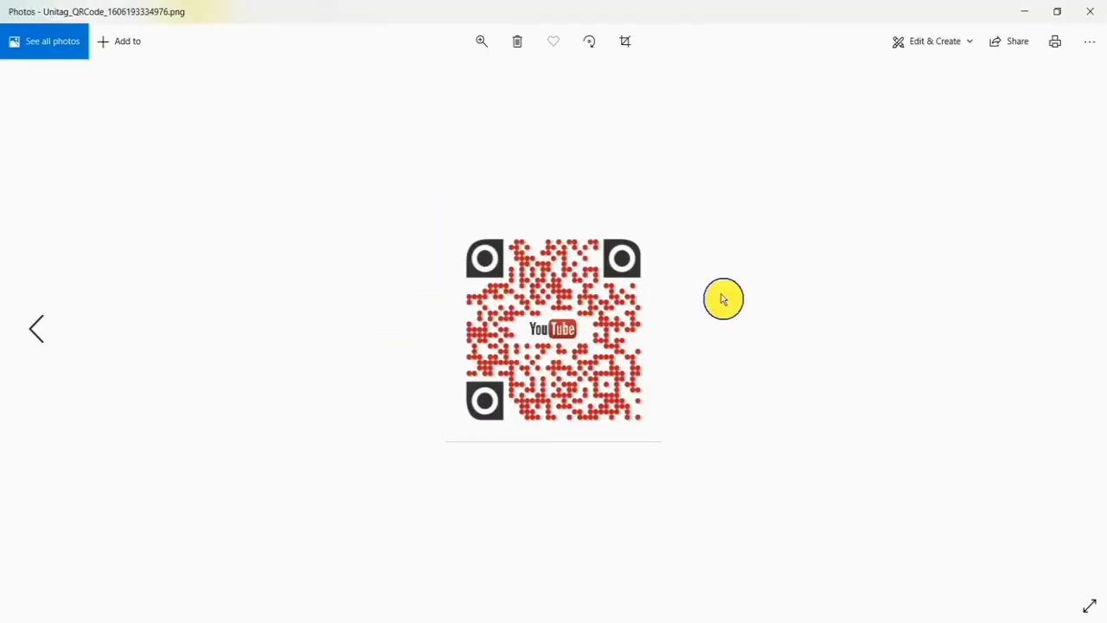
{"action": "left_click", "coordinate": [35, 329]}
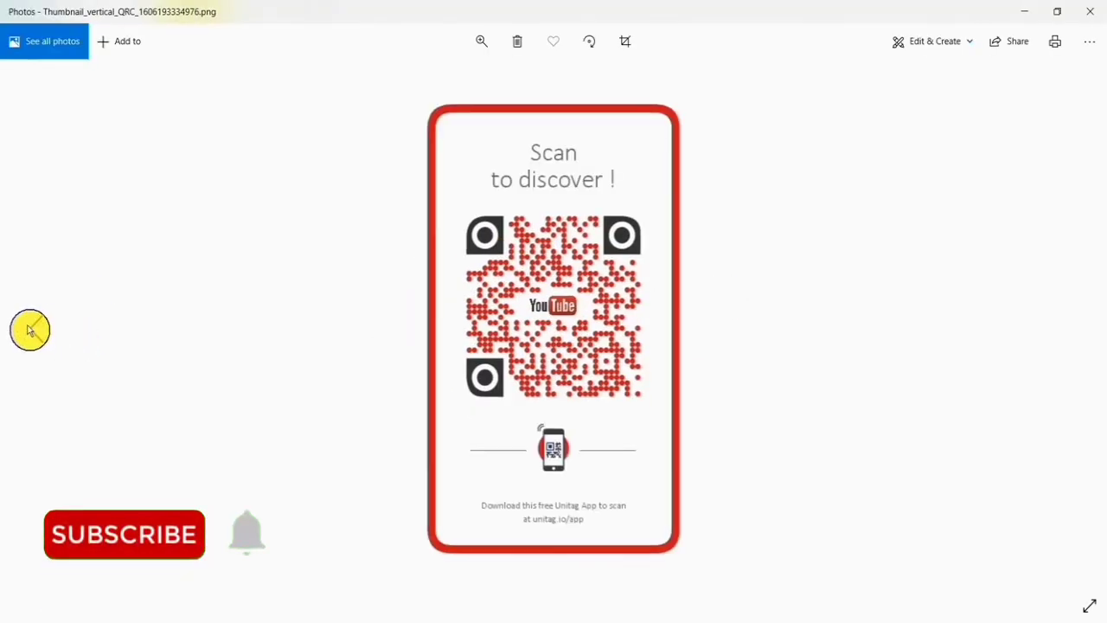
{"action": "left_click", "coordinate": [29, 328]}
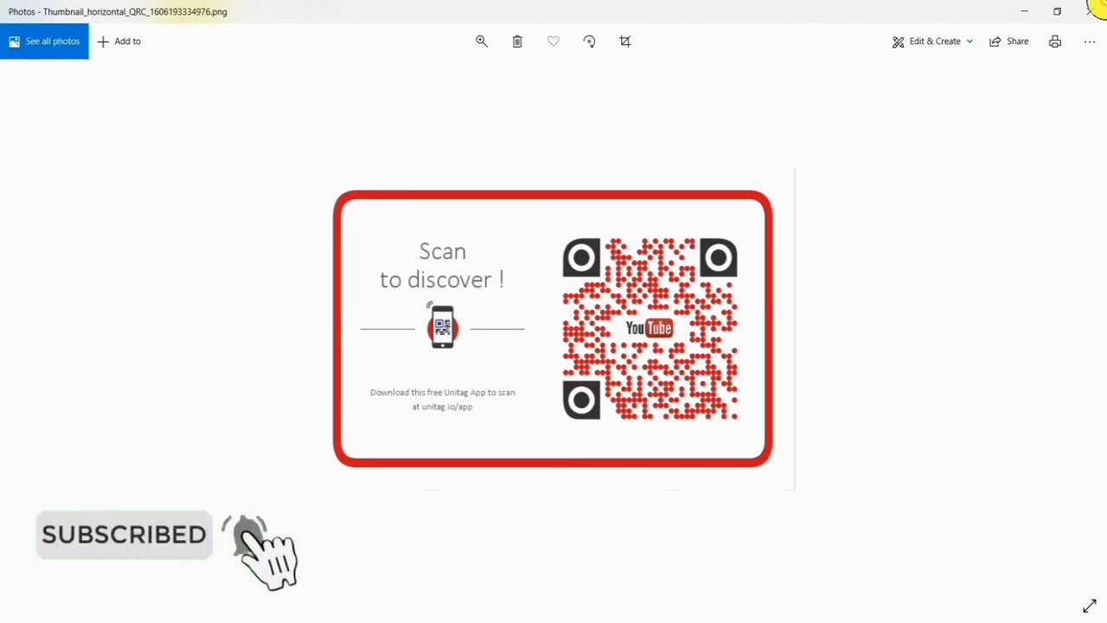
{"action": "left_click", "coordinate": [1100, 11]}
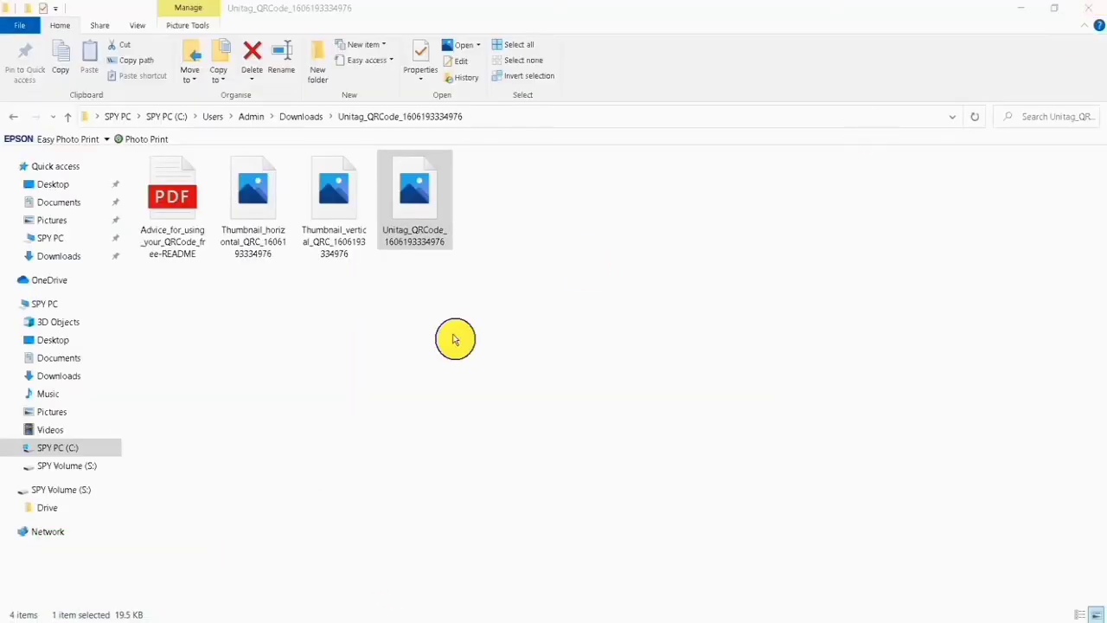
Close the file window and switch through the generator, blog article and YouTube channel tabs
{"action": "left_click", "coordinate": [1096, 11]}
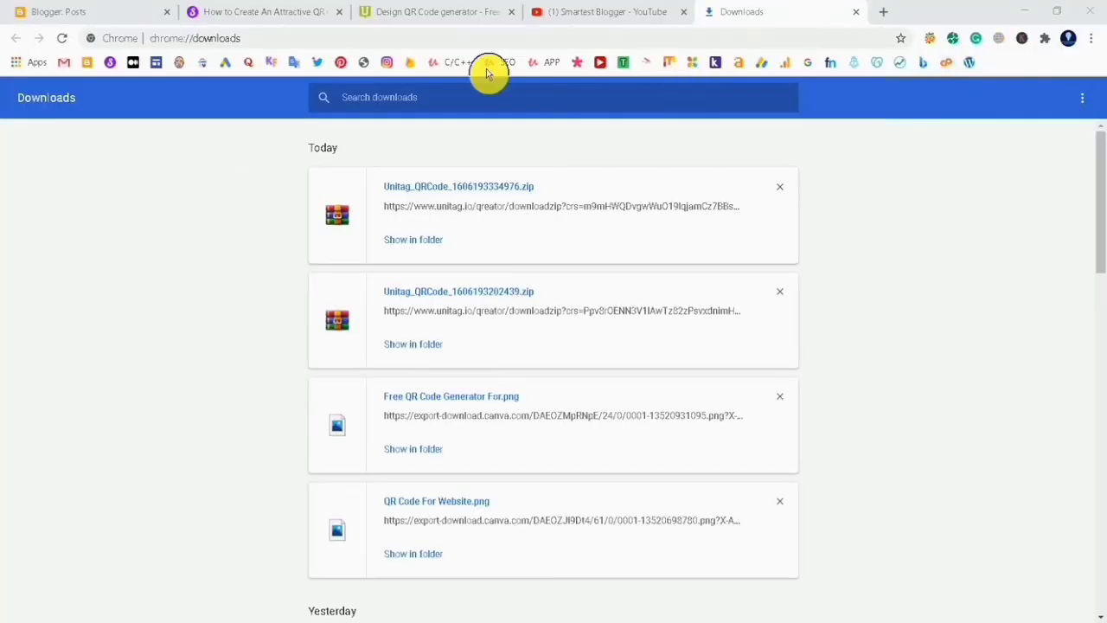
{"action": "left_click", "coordinate": [458, 13]}
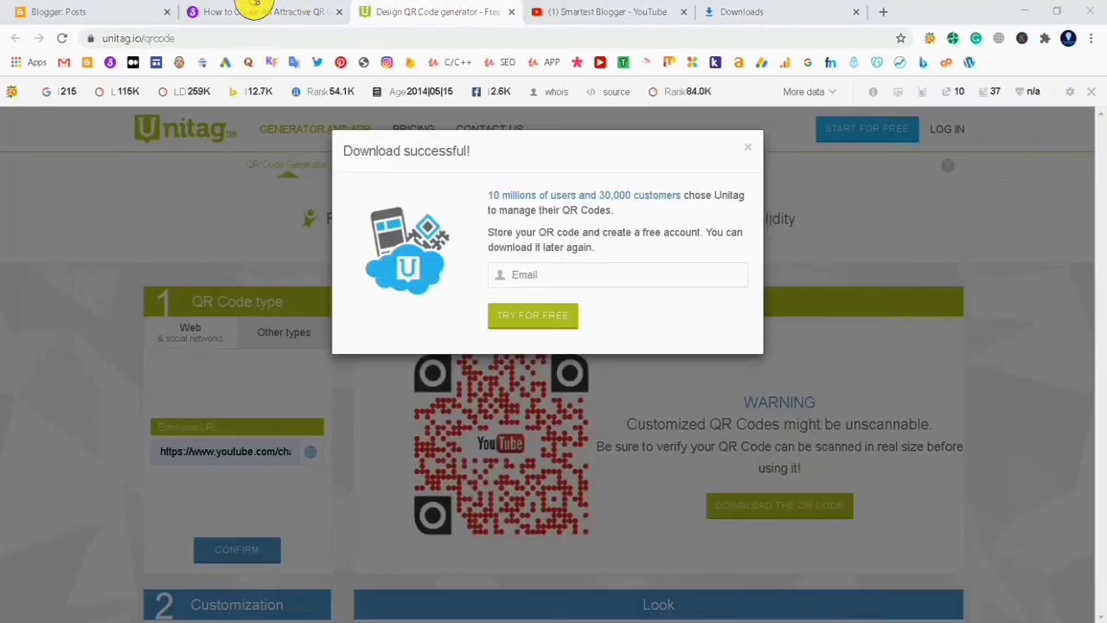
{"action": "left_click", "coordinate": [259, 8]}
{"action": "scroll", "coordinate": [348, 178], "scroll_direction": "up", "scroll_amount": 10}
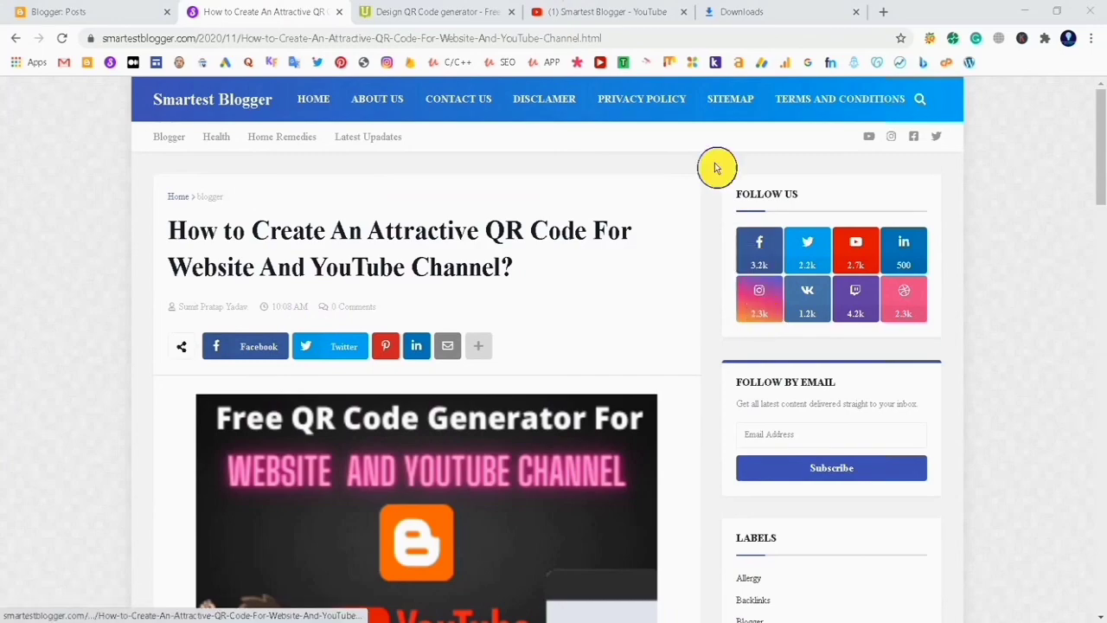
{"action": "left_click", "coordinate": [623, 10]}
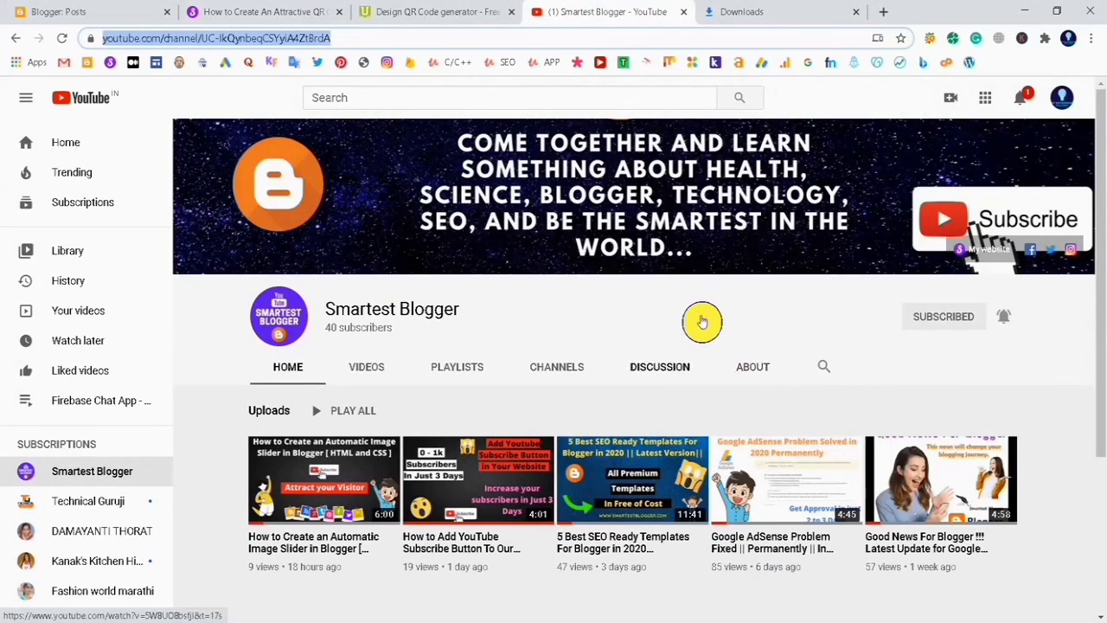
{"action": "left_click", "coordinate": [702, 320]}
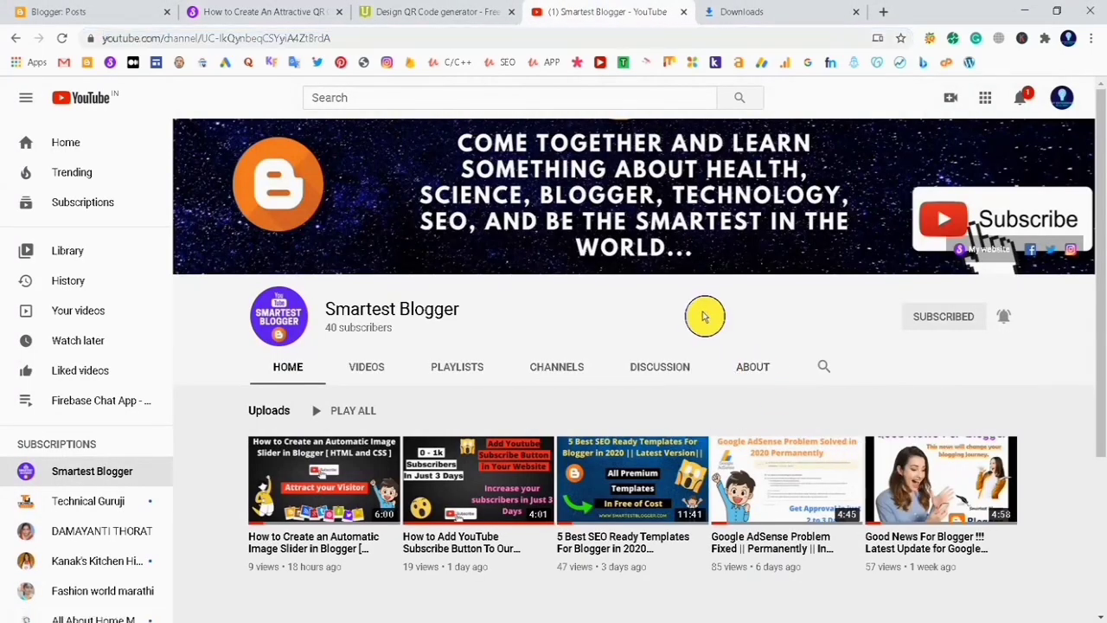